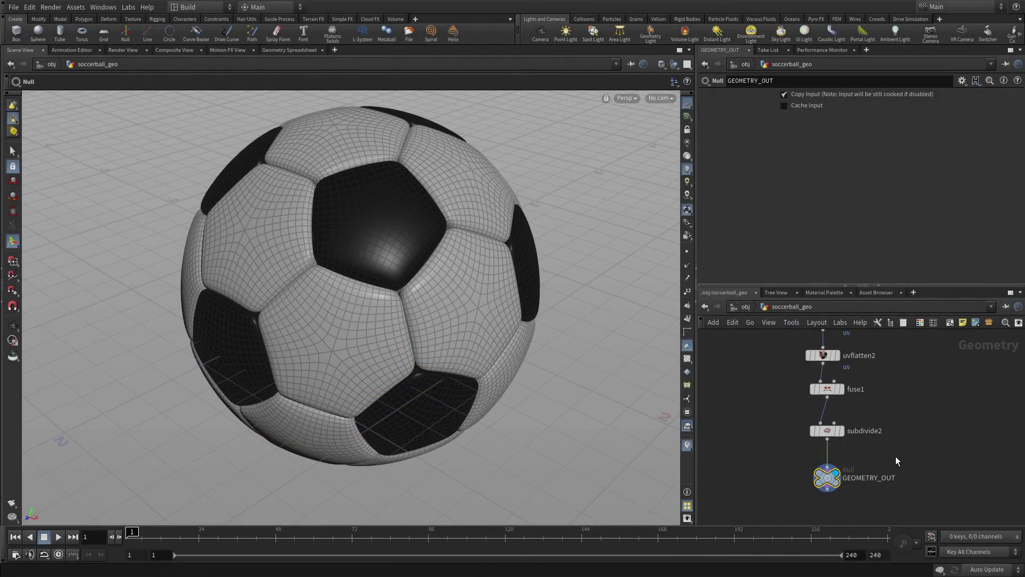
# Insert a Match Size node on the wire after subdivide2.
pyautogui.click(892, 453)
pyautogui.press('Tab')
pyautogui.write('match')
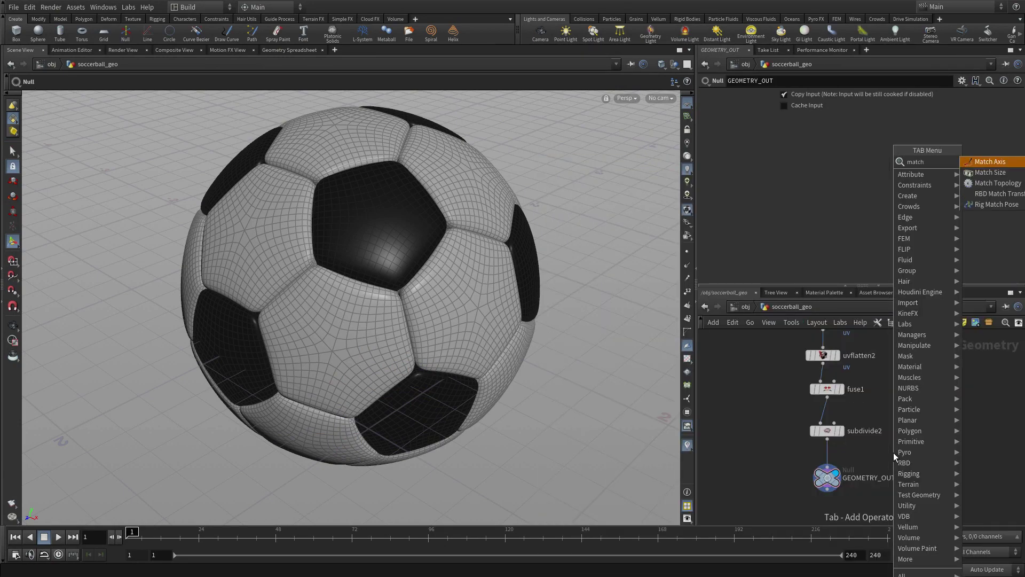
pyautogui.press('Return')
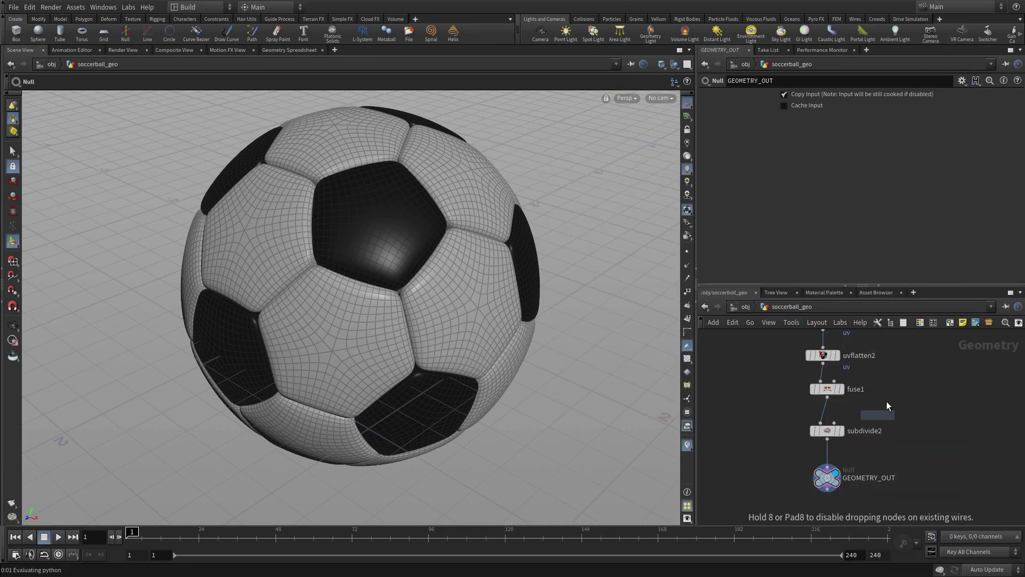
pyautogui.click(828, 454)
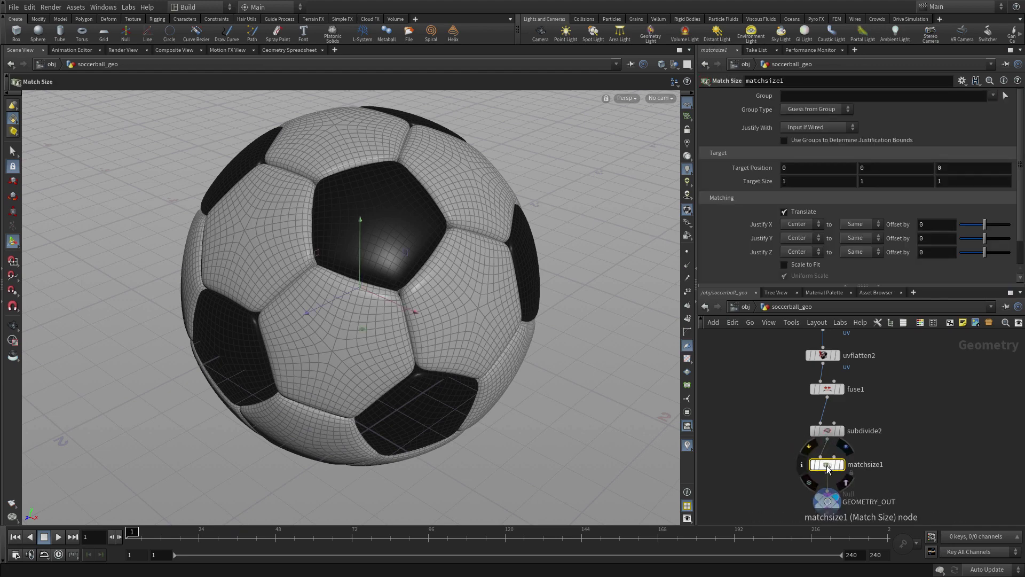
# Set Match Size Justify Y to Min so the ball's bottom rests on the ground.
pyautogui.click(796, 239)
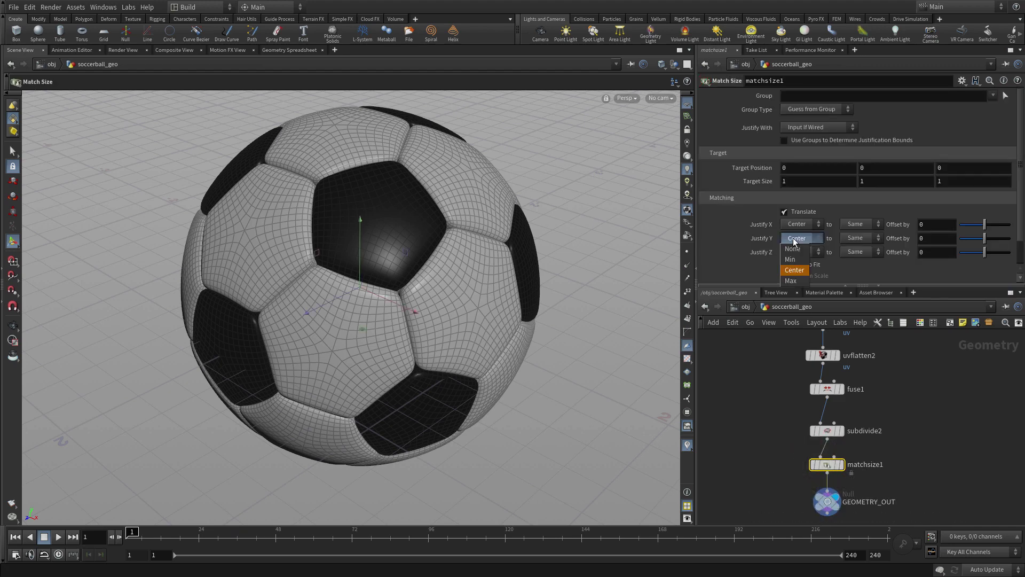
pyautogui.click(798, 265)
pyautogui.press('Escape')
pyautogui.scroll(-3, 456, 327)
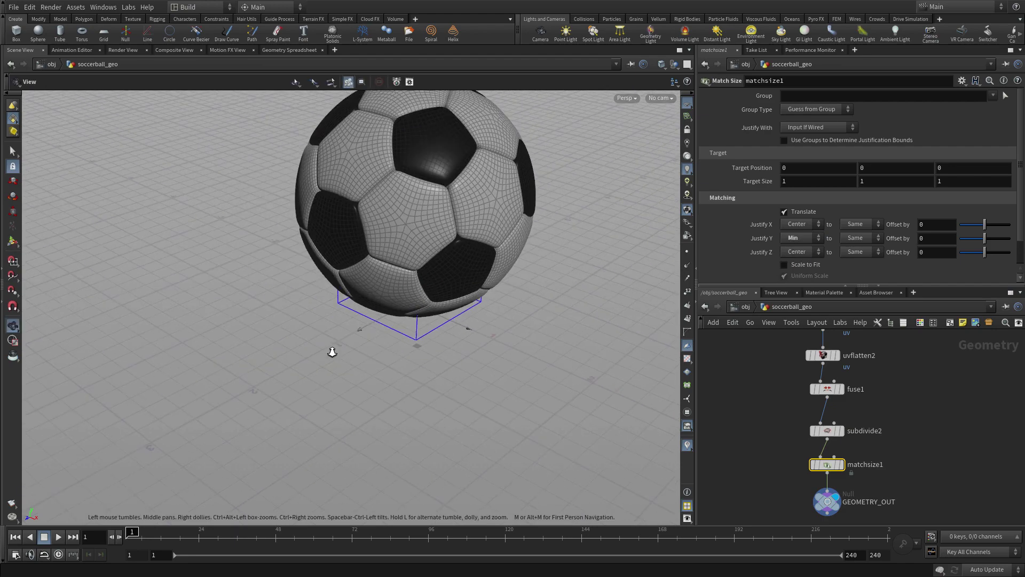
pyautogui.moveTo(457, 327); pyautogui.dragTo(383, 427, button='middle')
pyautogui.press('Return')
pyautogui.scroll(-3, 919, 413)
pyautogui.moveTo(919, 413); pyautogui.dragTo(896, 386, button='middle')
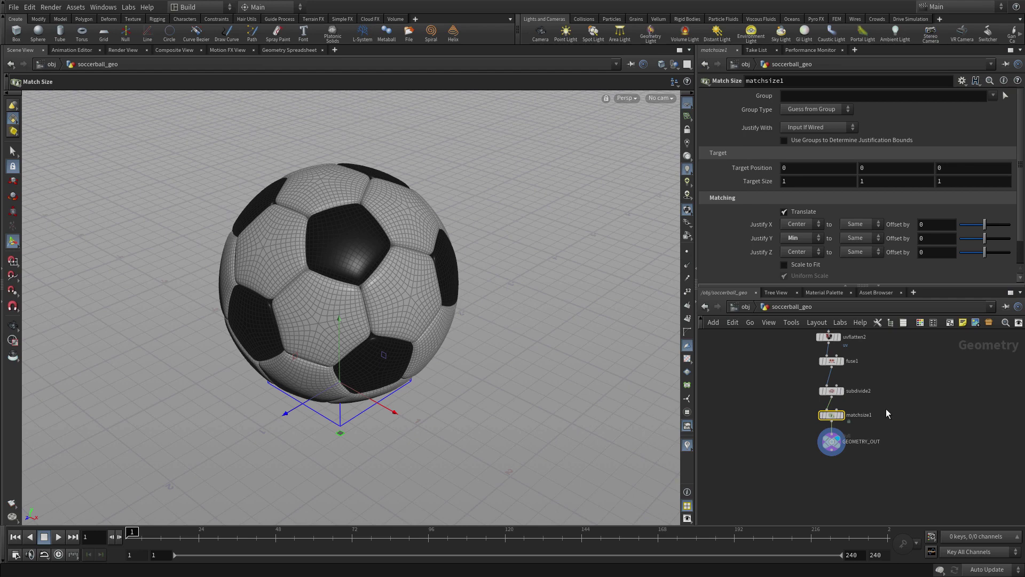
# Switch Houdini to the Solaris desktop.
pyautogui.click(886, 409)
pyautogui.click(194, 7)
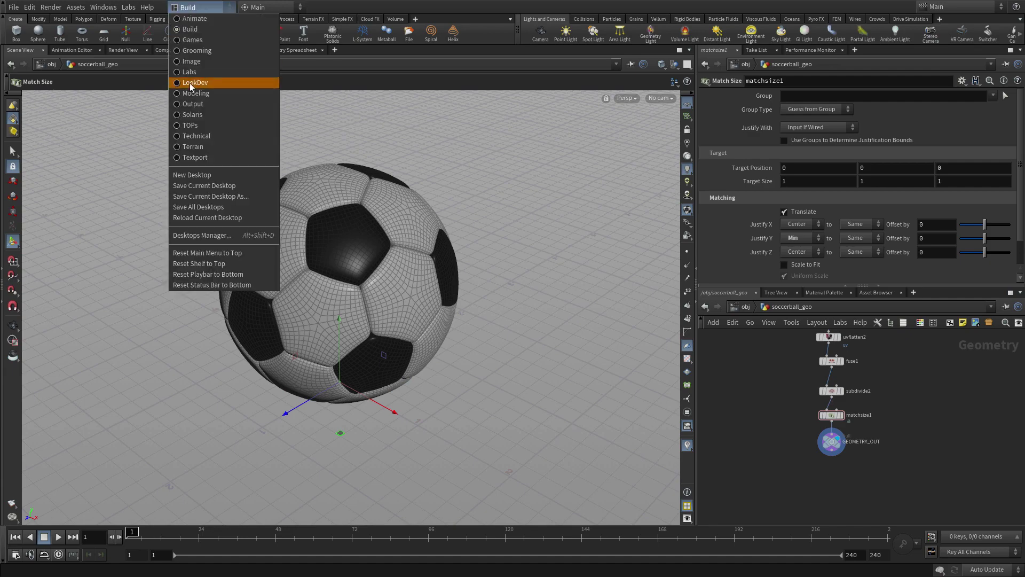
pyautogui.click(207, 114)
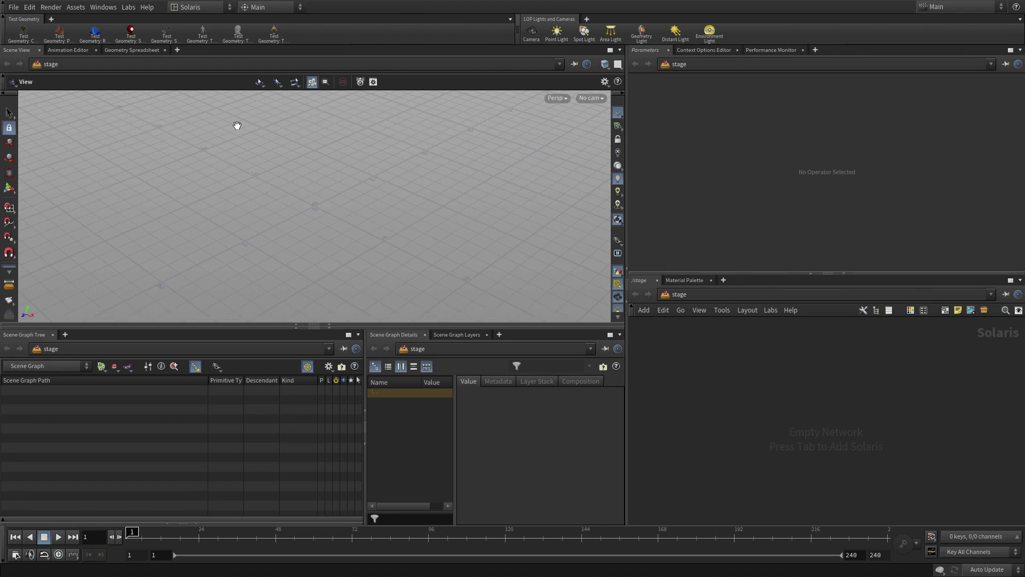
# Pick Scene Import from the node menu in the empty stage network.
pyautogui.press('Tab')
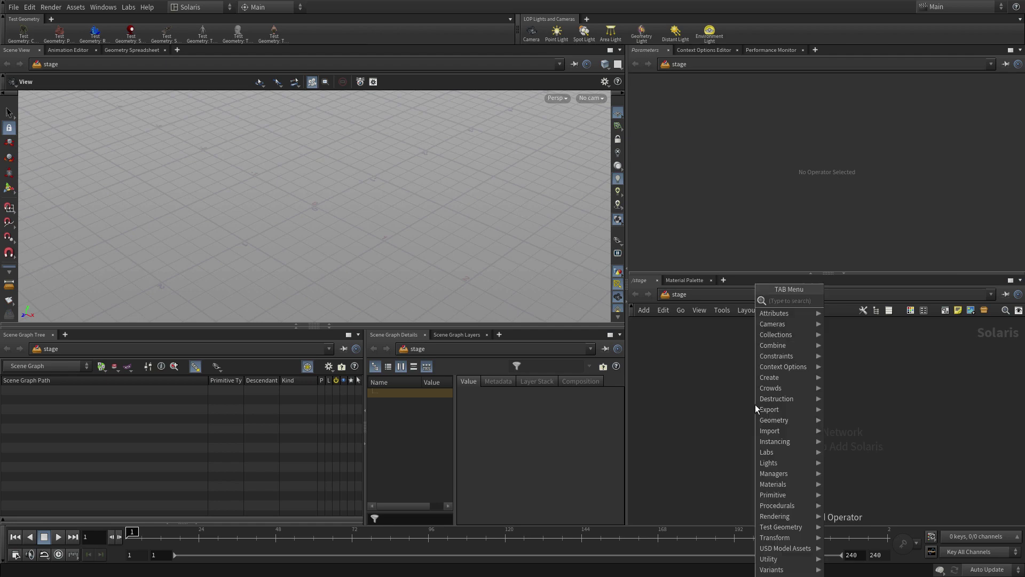
pyautogui.write('scene')
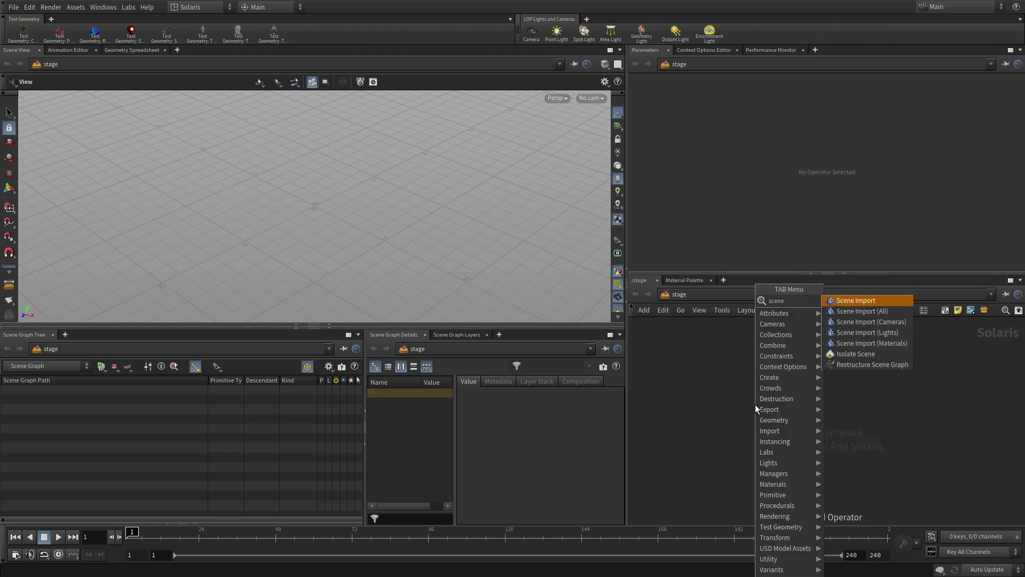
pyautogui.press('Return')
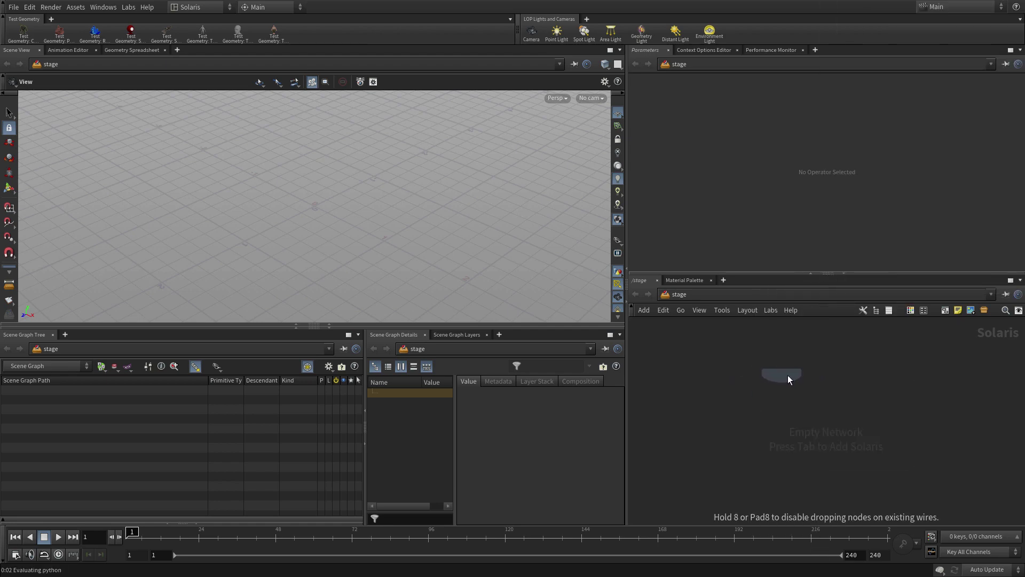
# Place the Scene Import node, force-import /obj/soccerball_geo, and frame the ball.
pyautogui.click(769, 379)
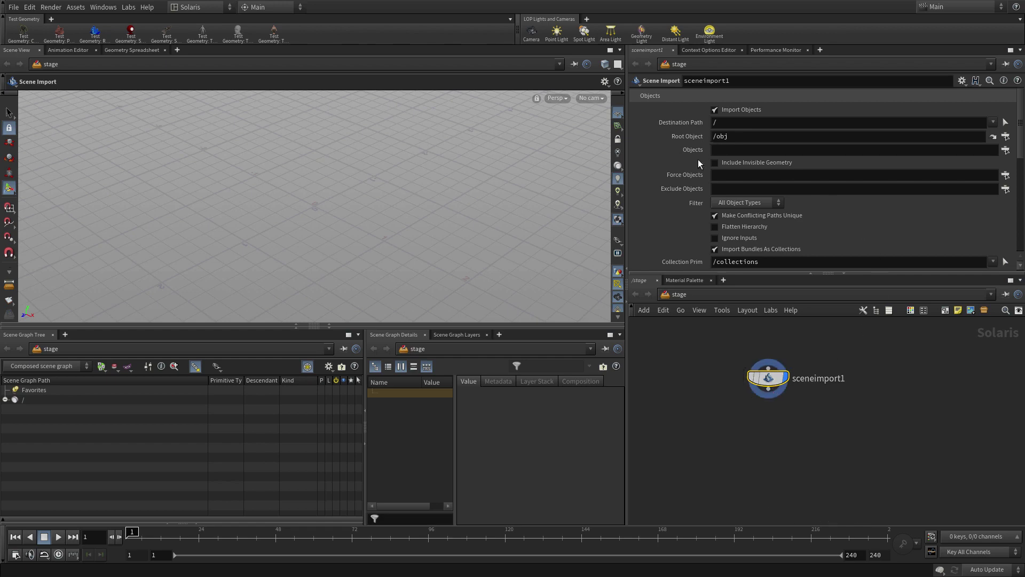
pyautogui.click(1005, 174)
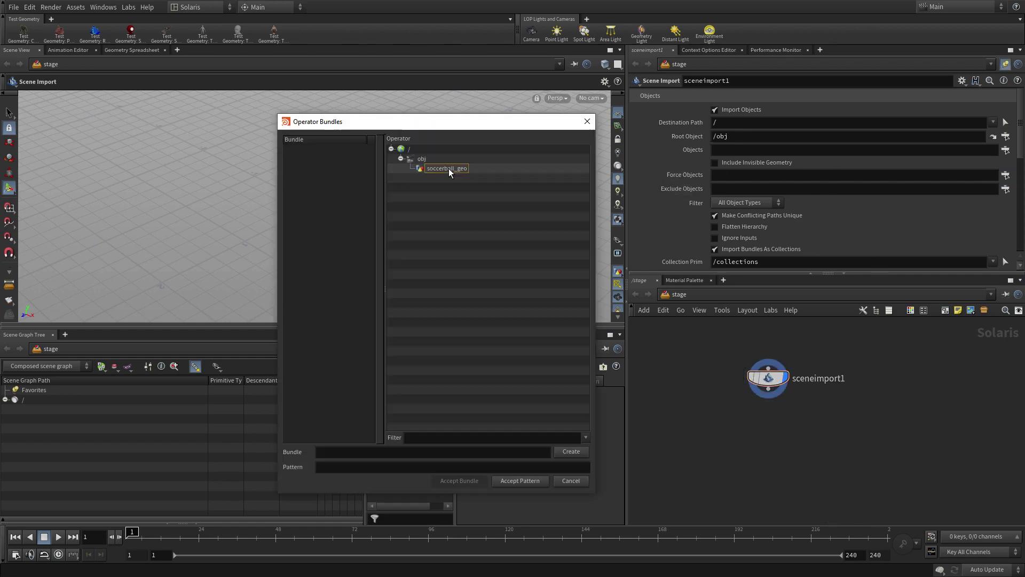
pyautogui.click(447, 168)
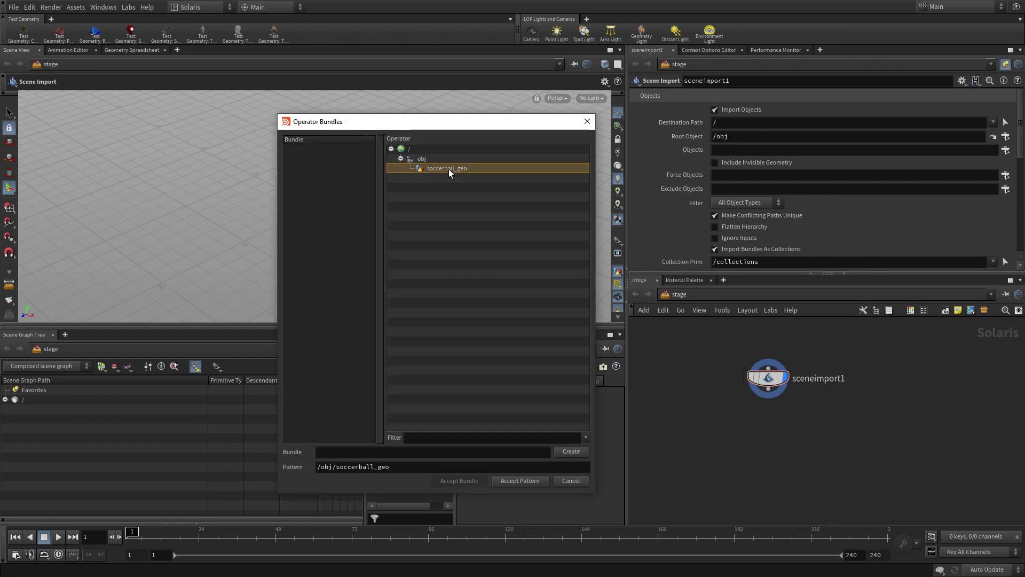
pyautogui.click(529, 482)
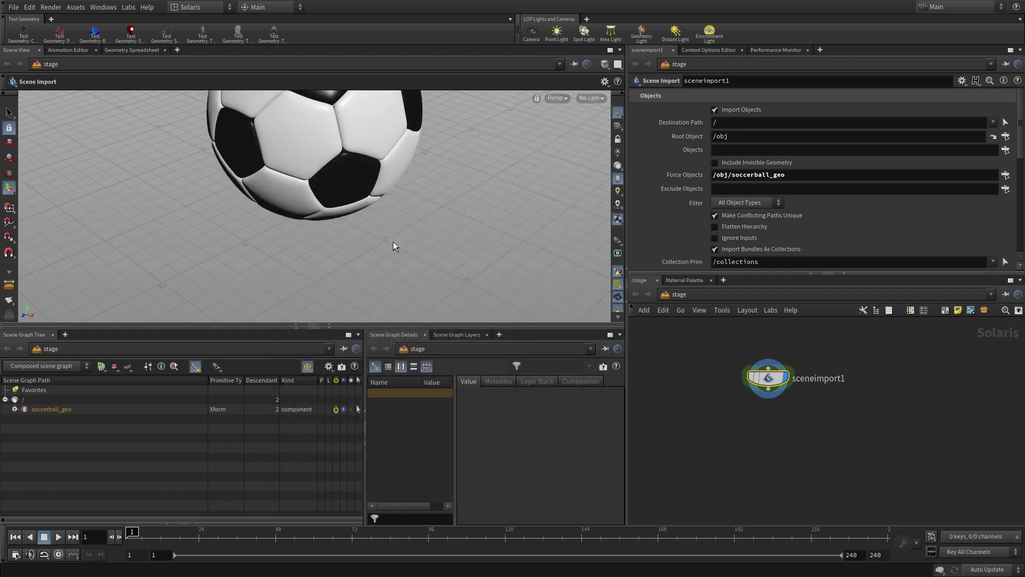
pyautogui.press('Escape')
pyautogui.press('h')
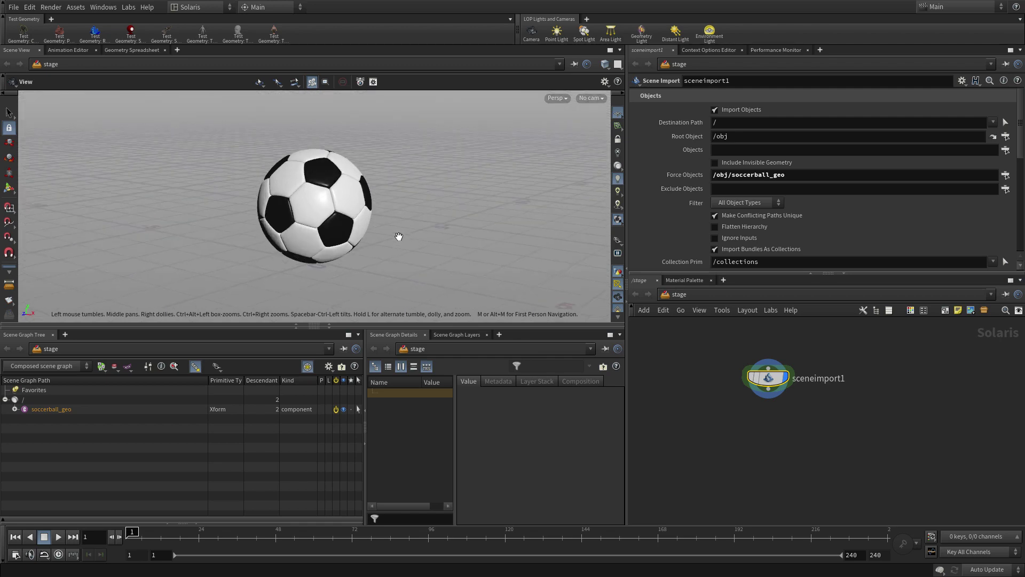
pyautogui.moveTo(398, 236); pyautogui.dragTo(450, 219)
pyautogui.press('Return')
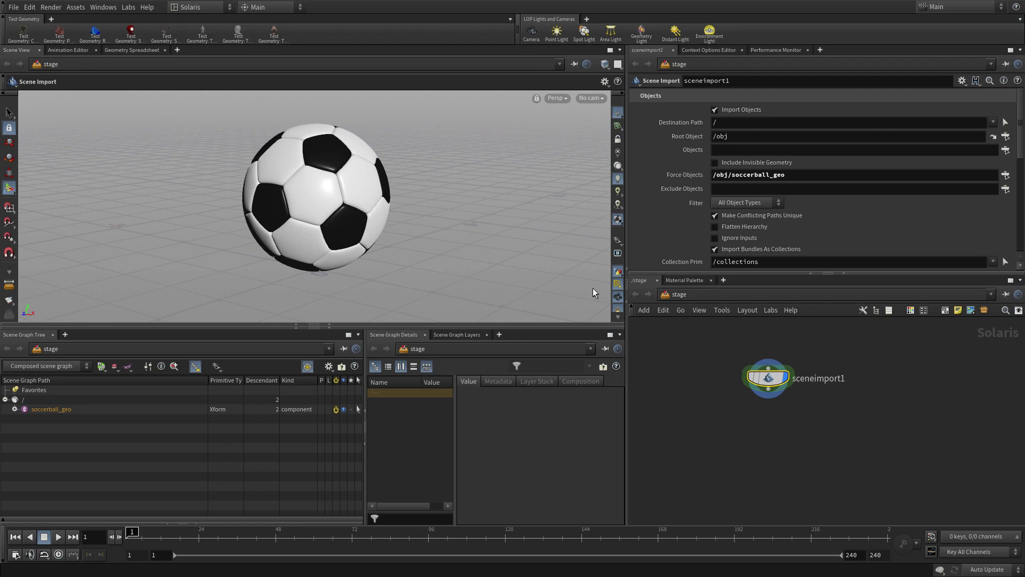
# Rename the Scene Import node to soccerball.
pyautogui.doubleClick(811, 377)
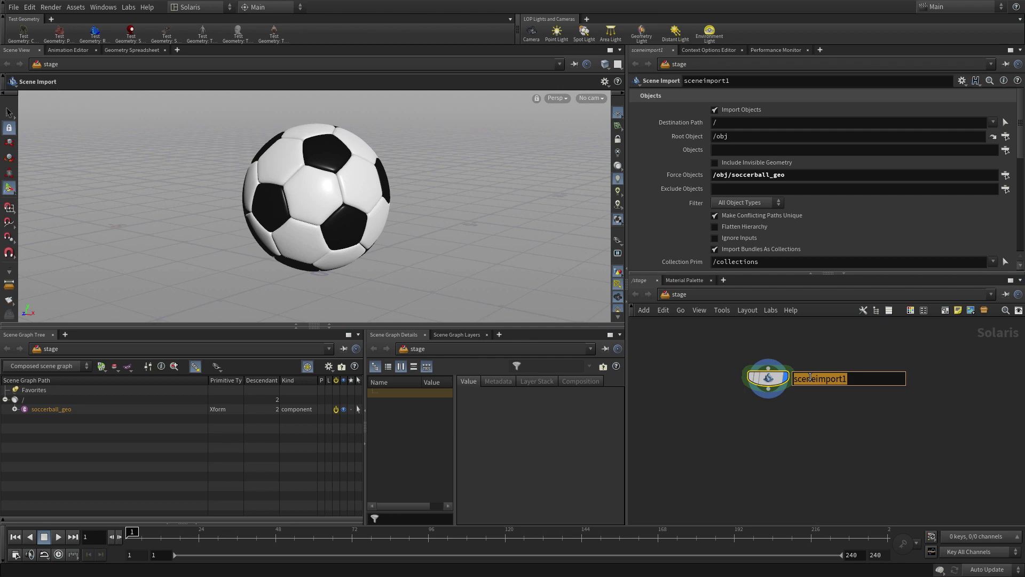
pyautogui.write('soccerball')
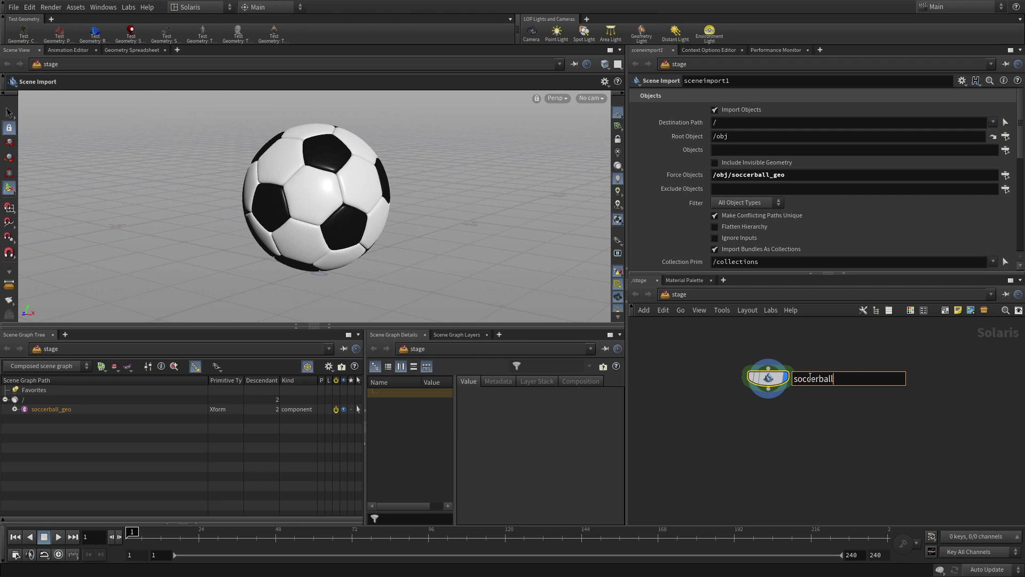
pyautogui.press('Return')
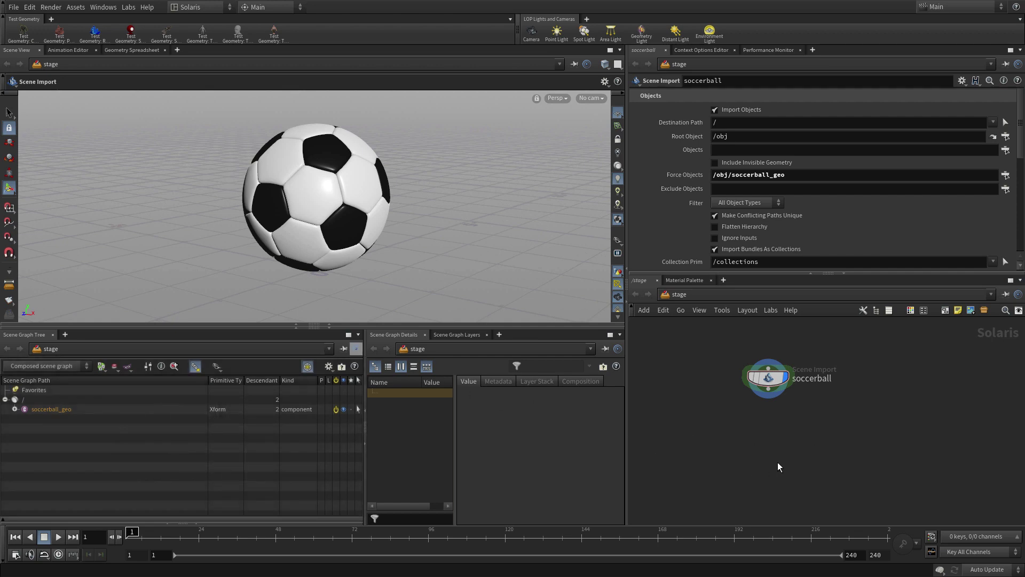
# Add a SOP Create node beside soccerball, display it, and rename it backdrop.
pyautogui.press('Tab')
pyautogui.write('gr')
pyautogui.press('Return')
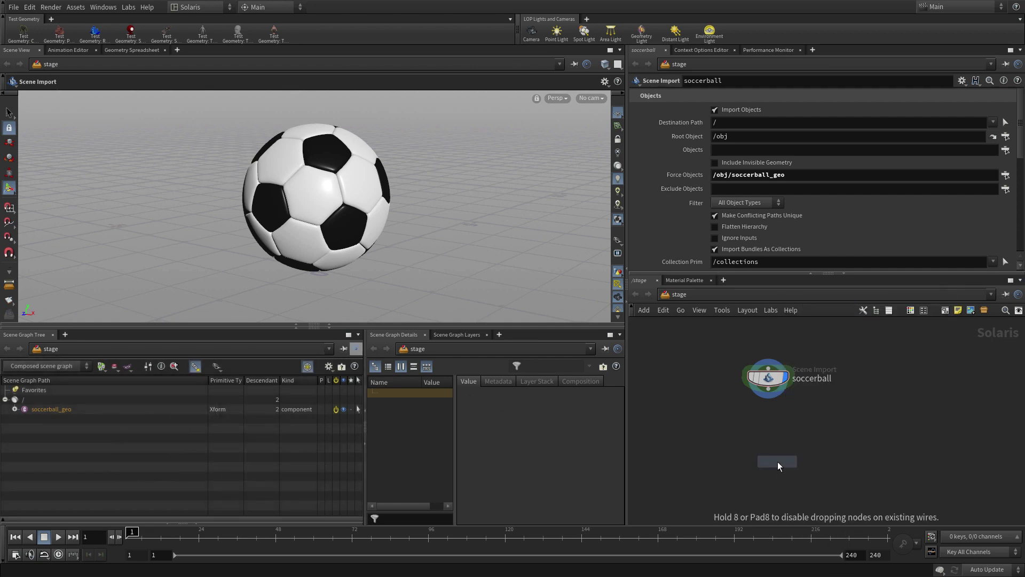
pyautogui.click(886, 350)
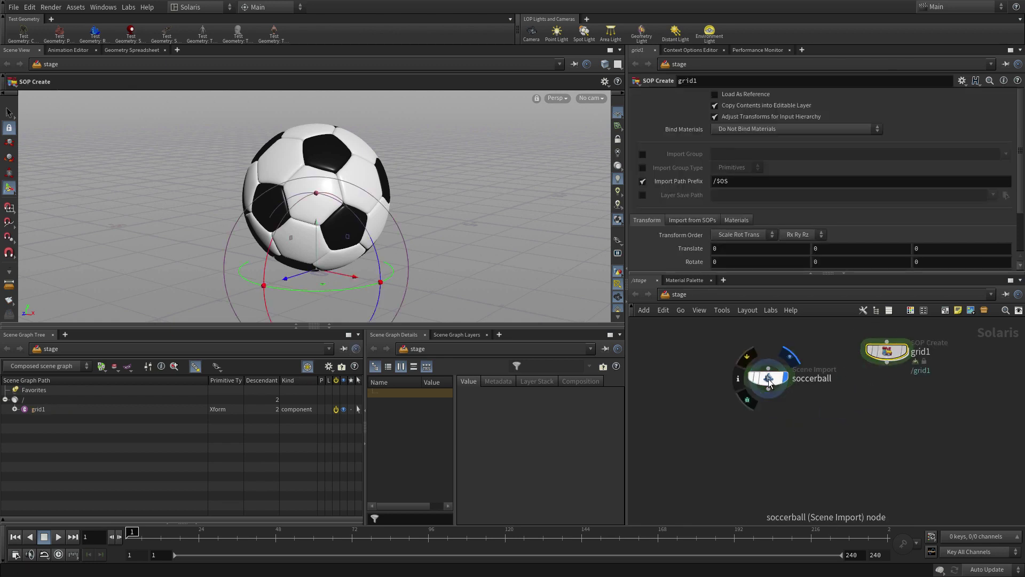
pyautogui.moveTo(768, 383); pyautogui.dragTo(732, 393)
pyautogui.moveTo(905, 364); pyautogui.dragTo(887, 401)
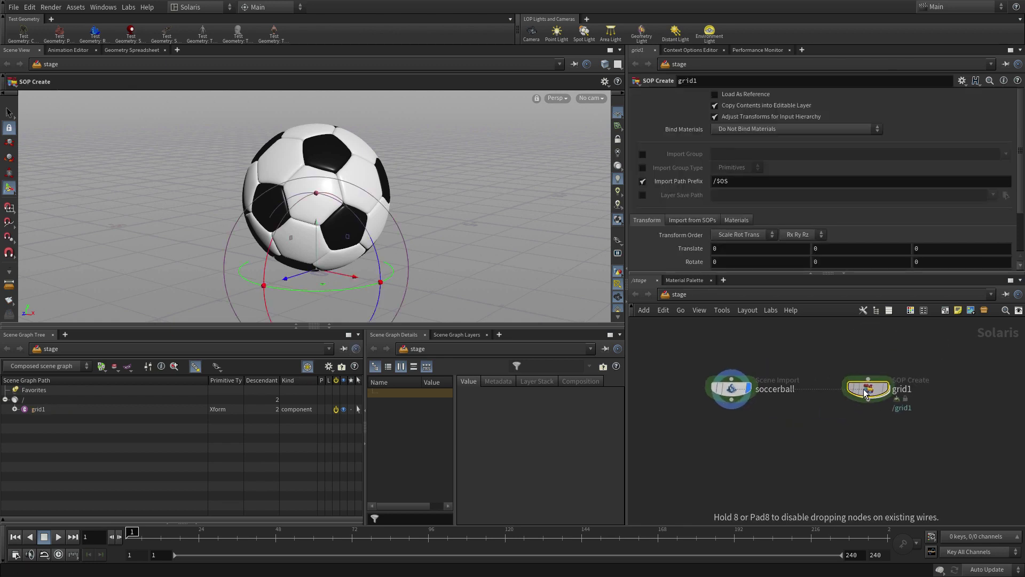
pyautogui.click(888, 389)
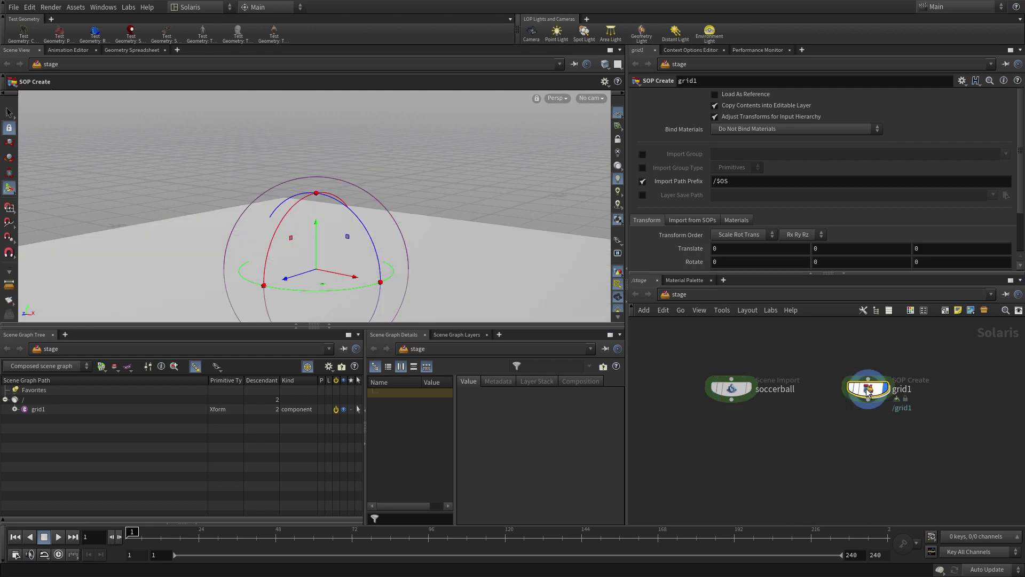
pyautogui.doubleClick(900, 389)
pyautogui.write('backdrop')
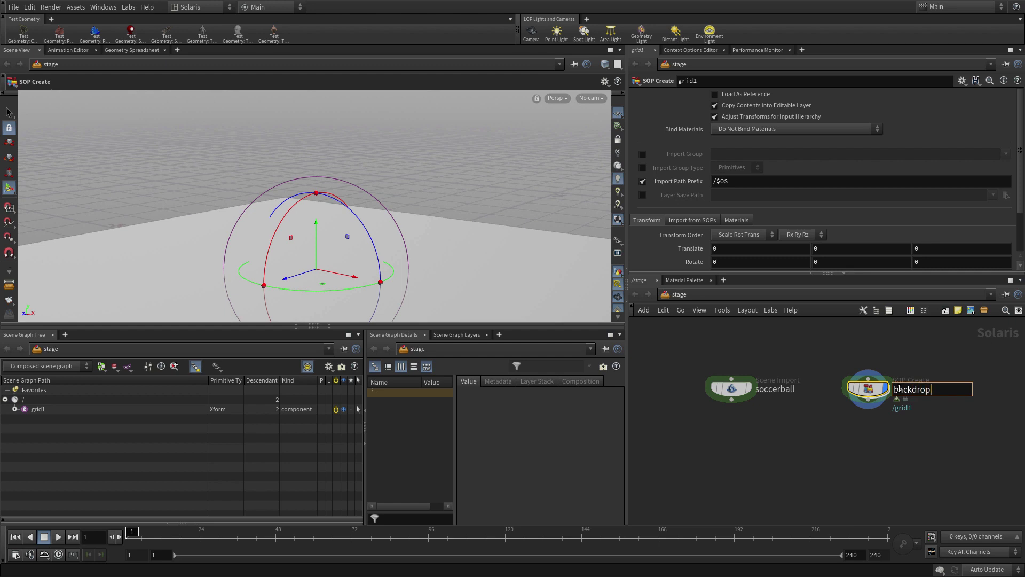
pyautogui.press('Return')
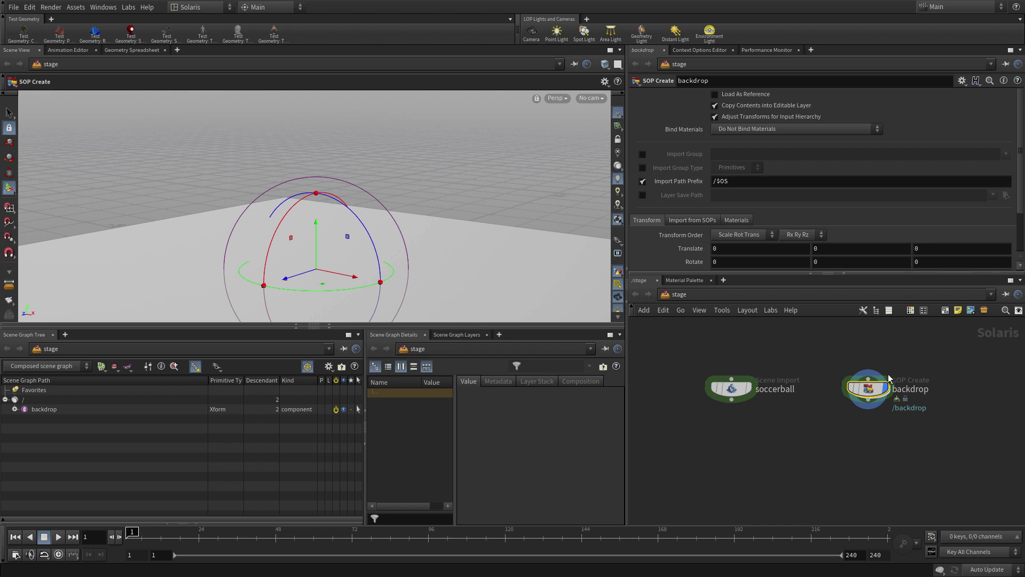
# Go inside the backdrop node and frame its grid in the viewport.
pyautogui.doubleClick(870, 393)
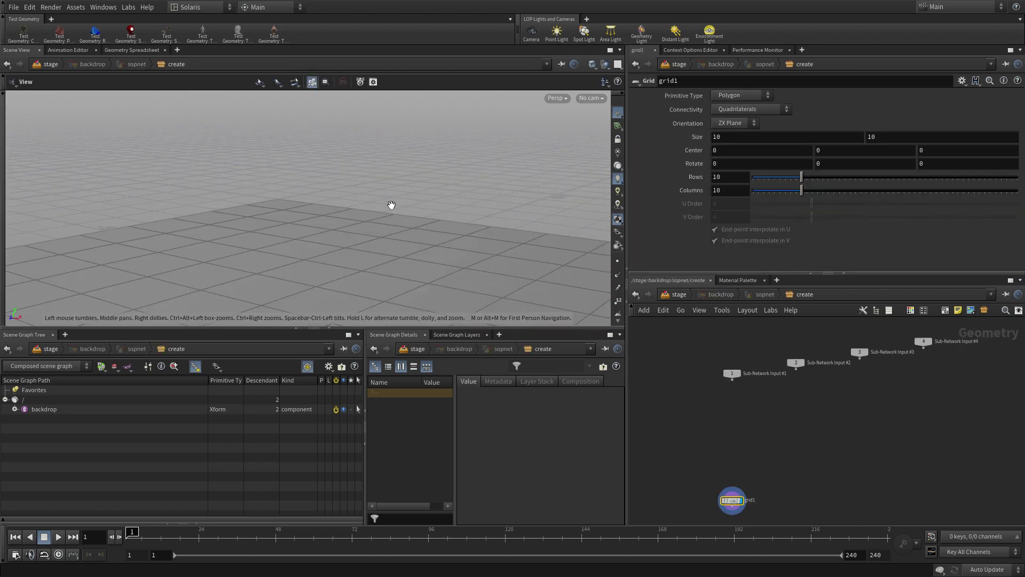
pyautogui.press('h')
pyautogui.moveTo(359, 204); pyautogui.dragTo(385, 217)
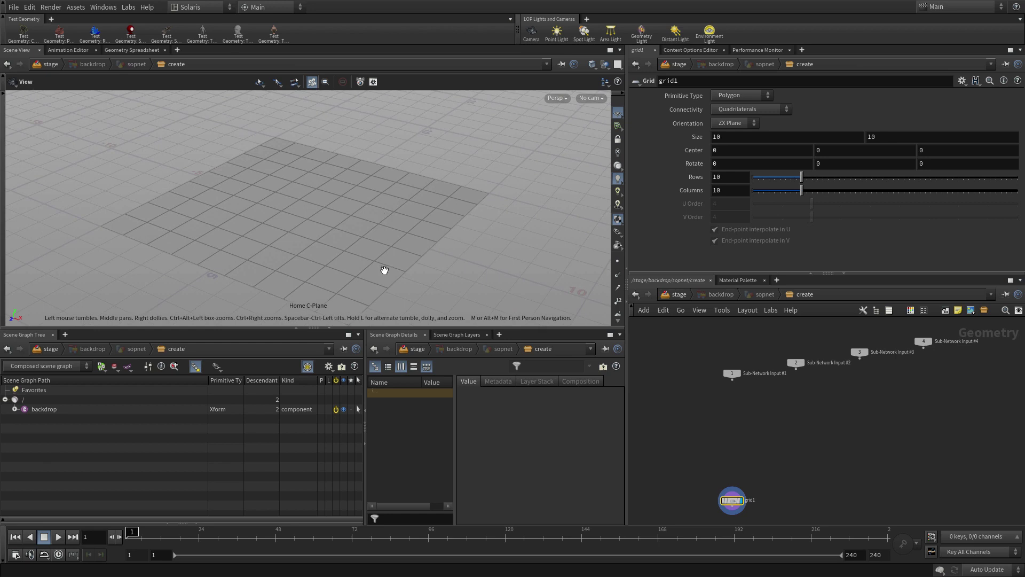
# Set grid1's Size to 80 by 80 and its Center Z to -20.
pyautogui.click(716, 137)
pyautogui.write('80')
pyautogui.press('Tab')
pyautogui.write('8')
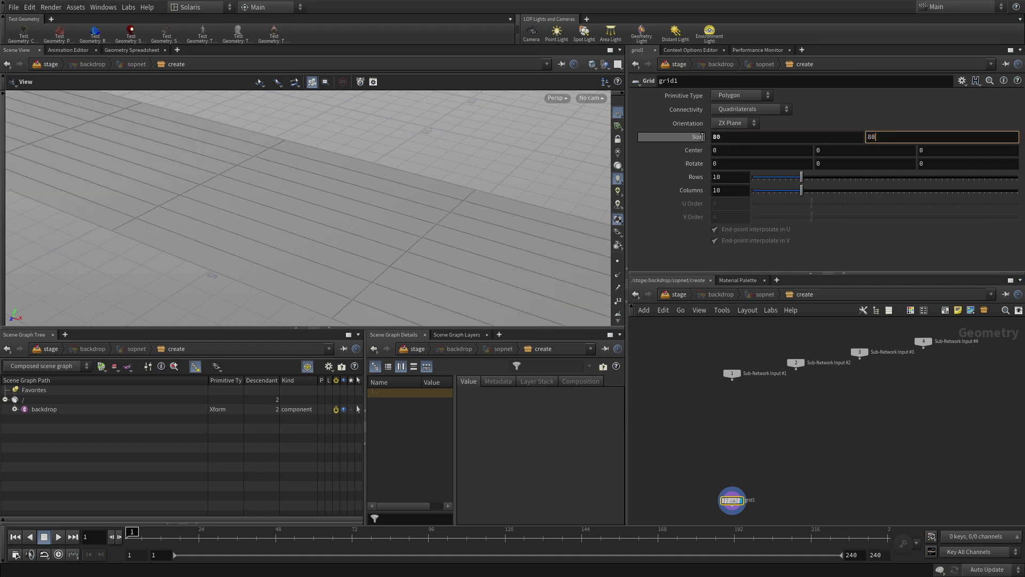
pyautogui.press('Tab')
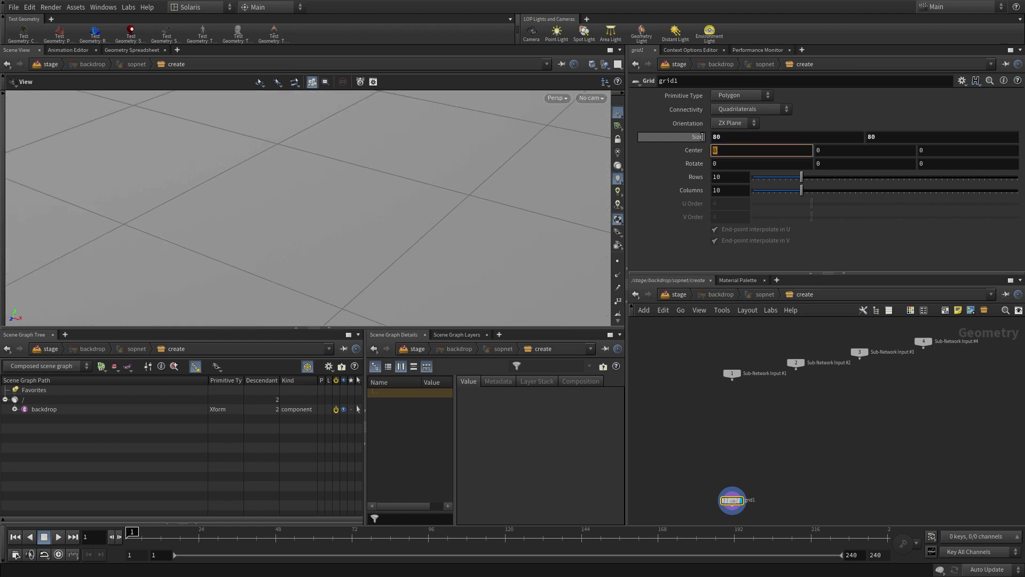
pyautogui.press('Tab')
pyautogui.press('Tab')
pyautogui.write('-20')
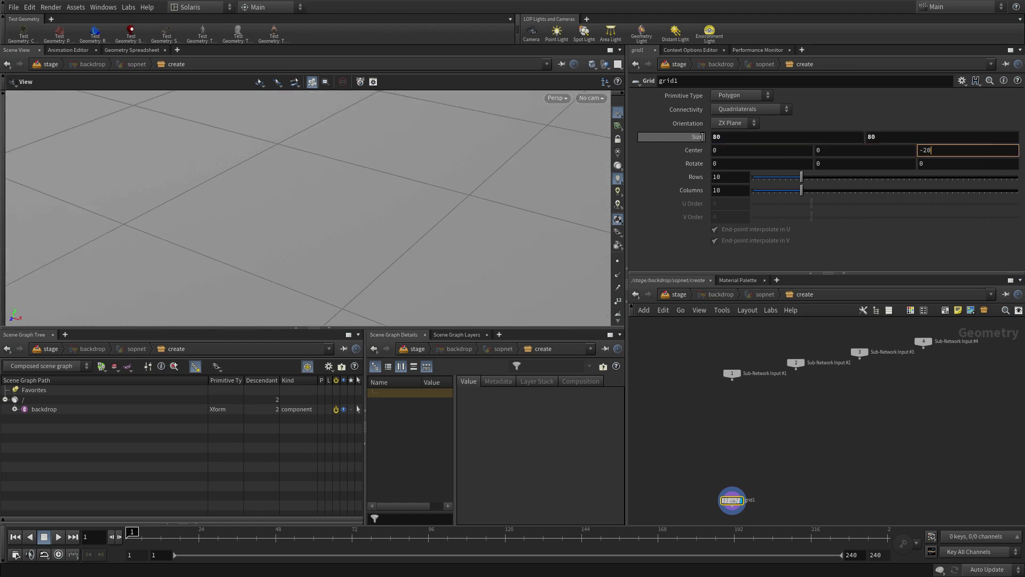
pyautogui.press('Return')
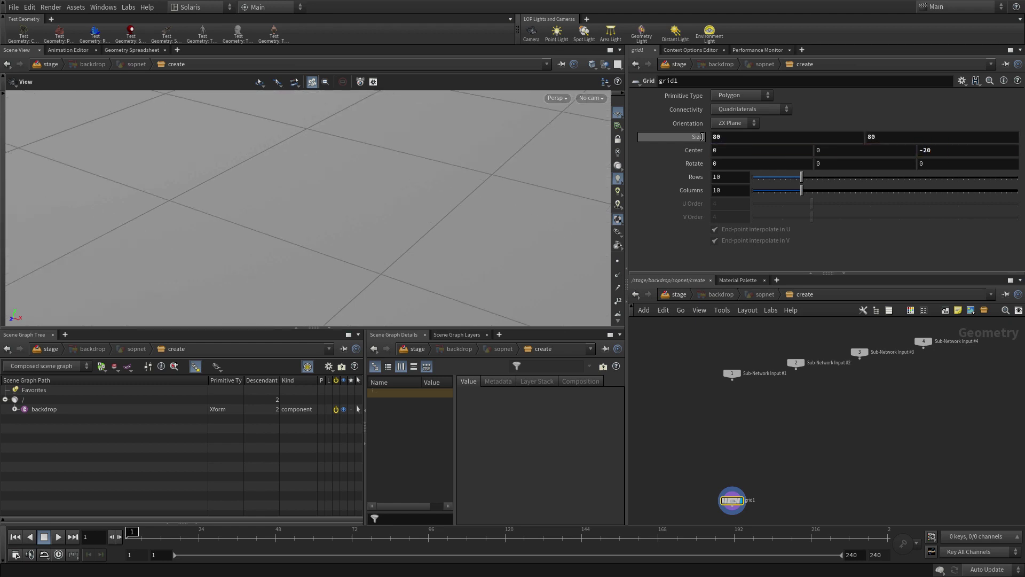
pyautogui.press('h')
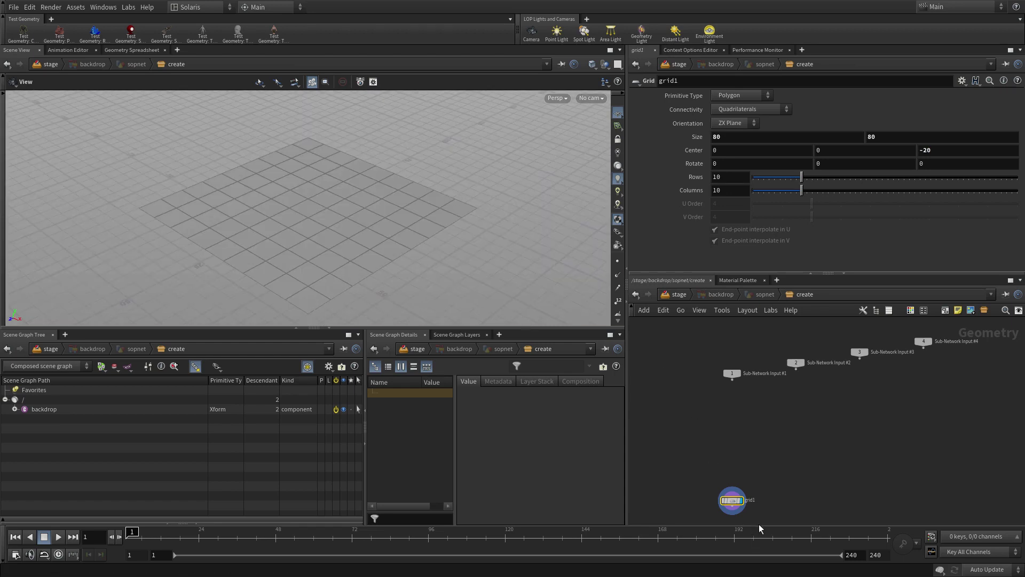
pyautogui.press('space')
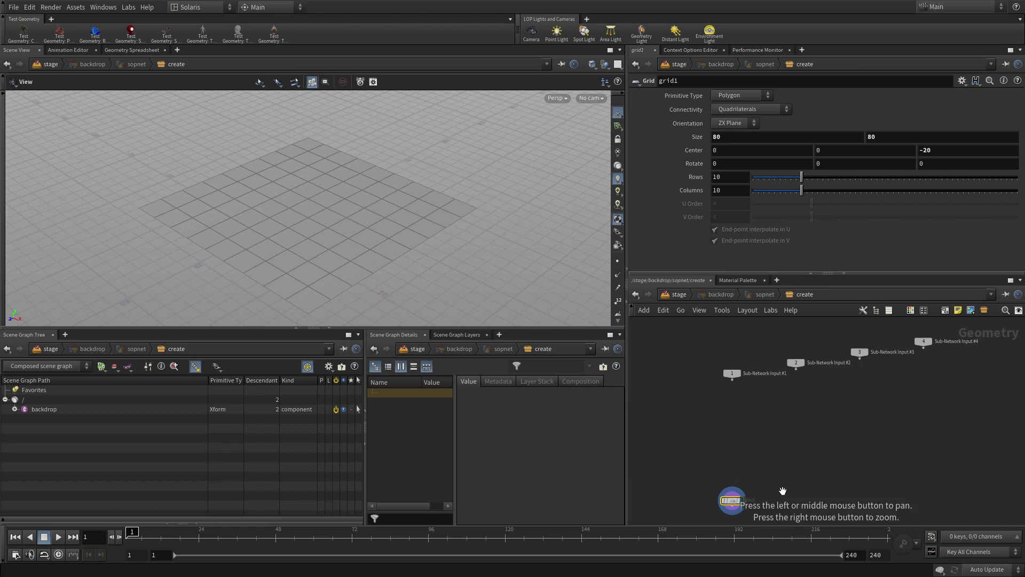
# Add a Bend node below grid1.
pyautogui.press('f')
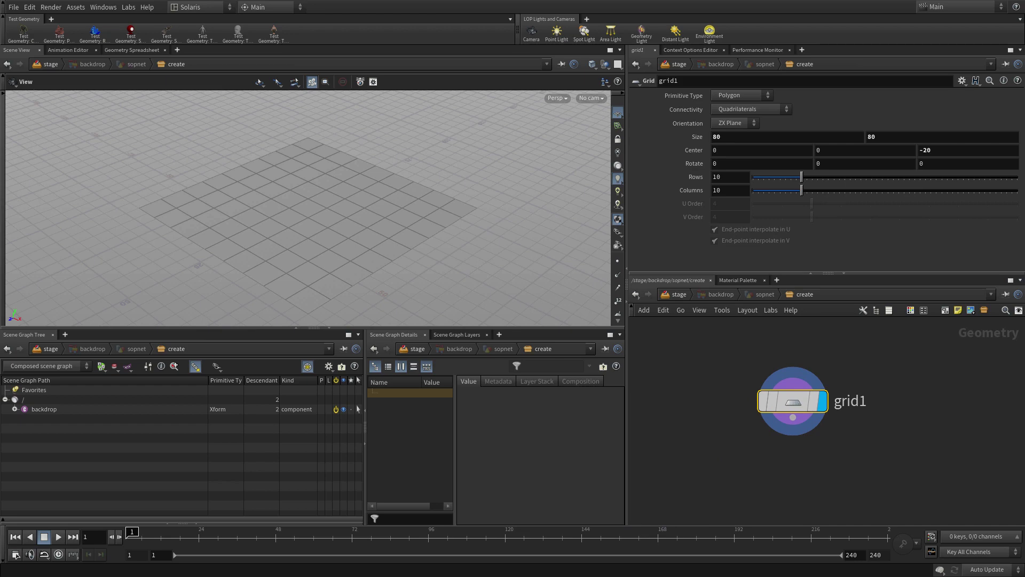
pyautogui.press('Tab')
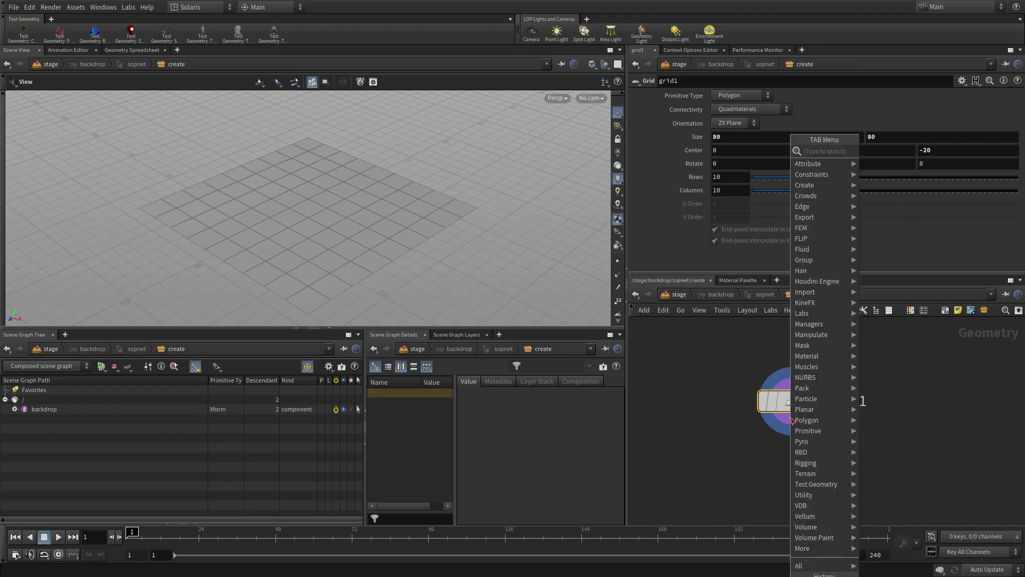
pyautogui.write('b')
pyautogui.press('BackSpace')
pyautogui.press('Escape')
pyautogui.click(802, 479)
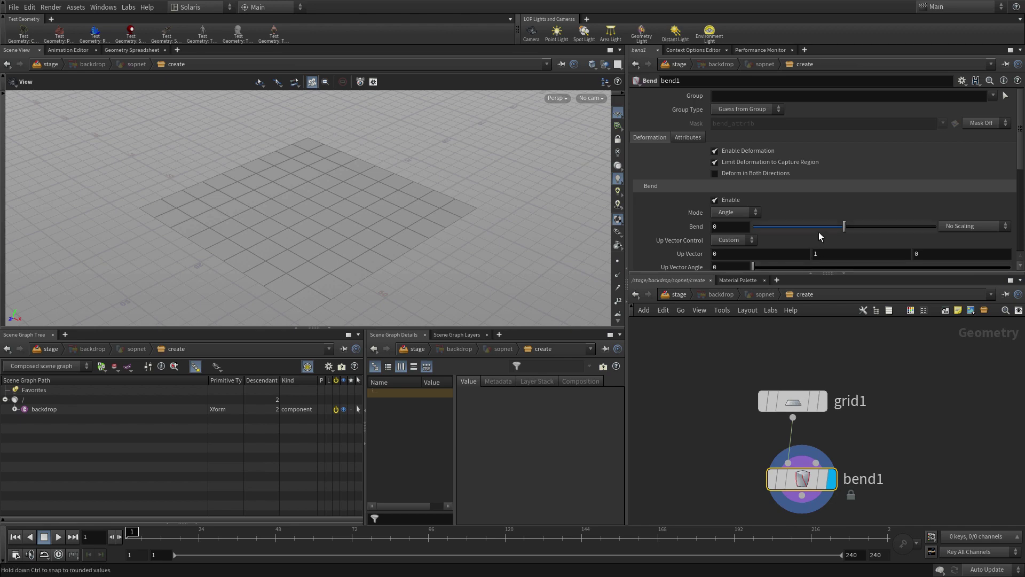
# Set the bend angle to 75 degrees.
pyautogui.scroll(-2, 819, 231)
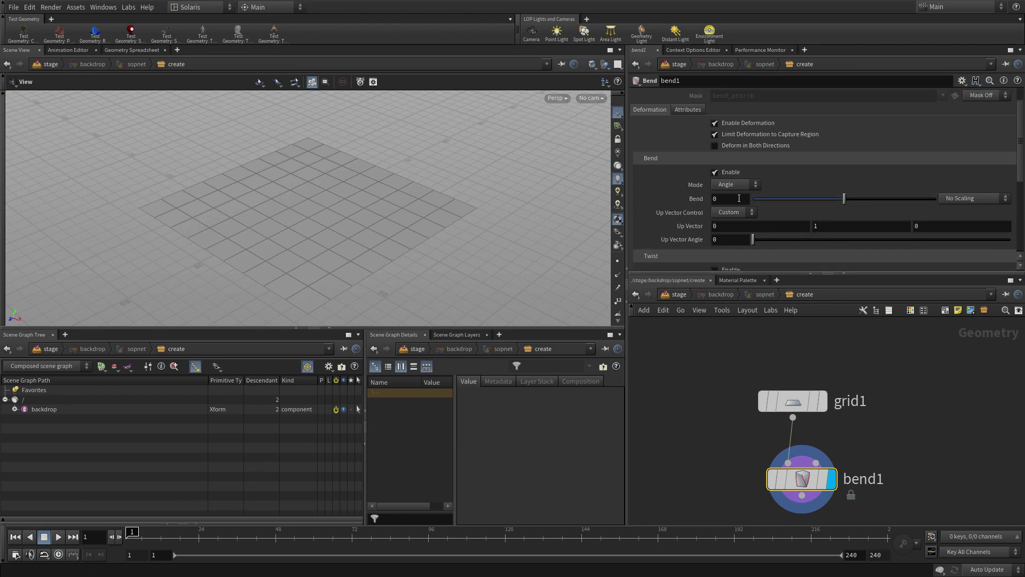
pyautogui.click(739, 198)
pyautogui.write('75')
pyautogui.press('Return')
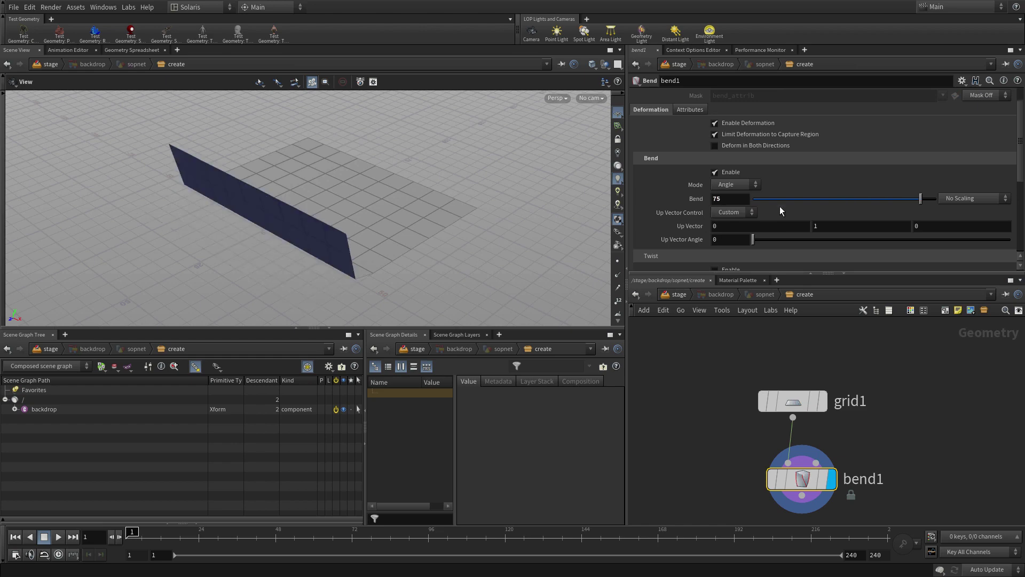
# Set Capture Origin Z to -30 and Capture Direction Z to -1.
pyautogui.scroll(-5, 780, 207)
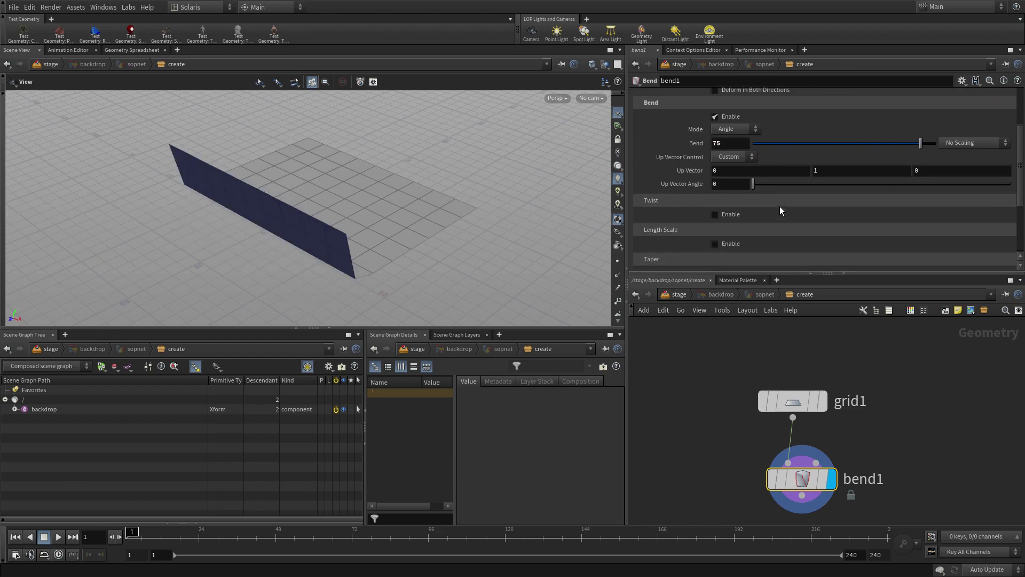
pyautogui.scroll(-3, 779, 206)
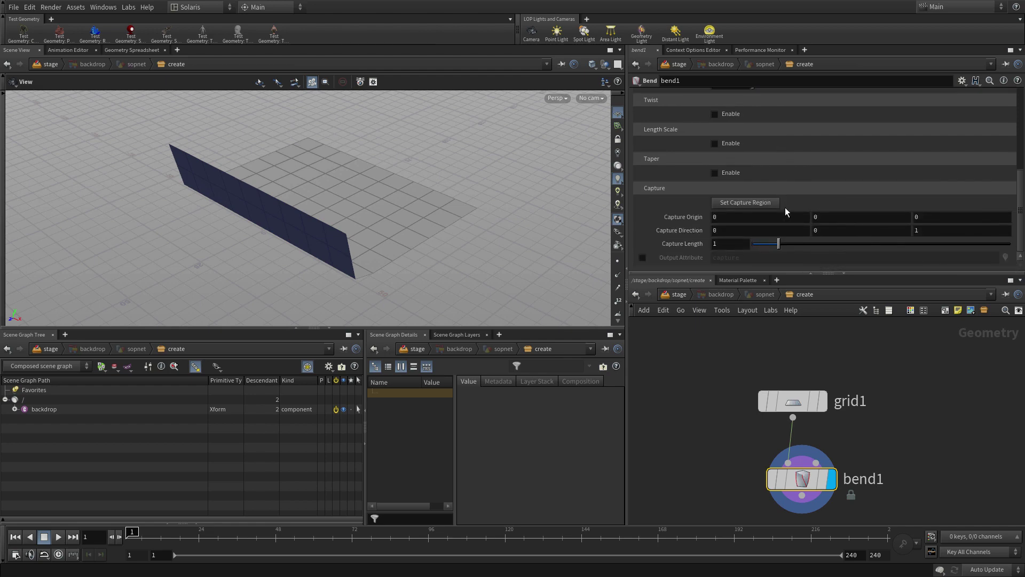
pyautogui.click(915, 218)
pyautogui.write('-30')
pyautogui.press('Return')
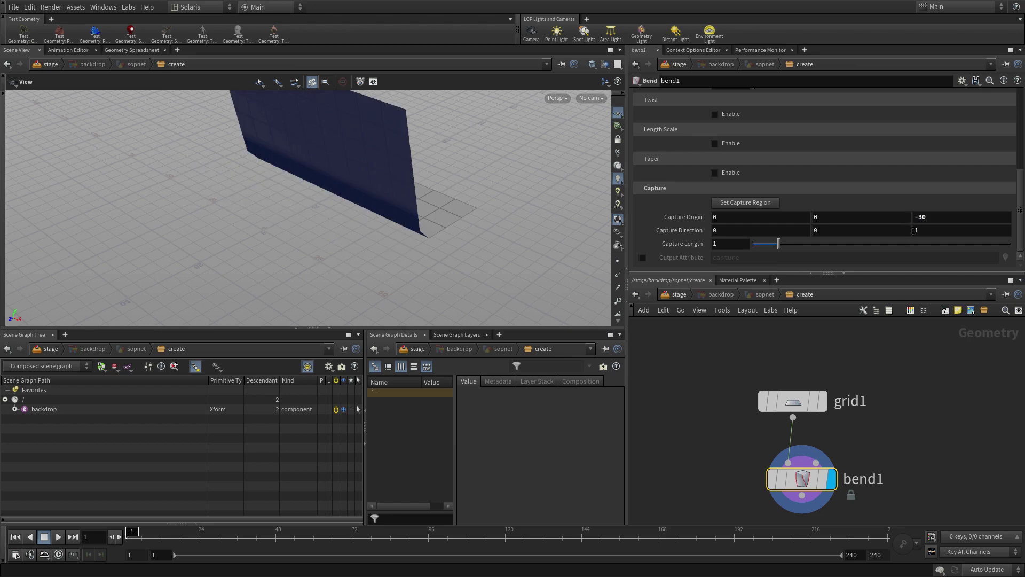
pyautogui.click(914, 231)
pyautogui.write('-')
pyautogui.press('Return')
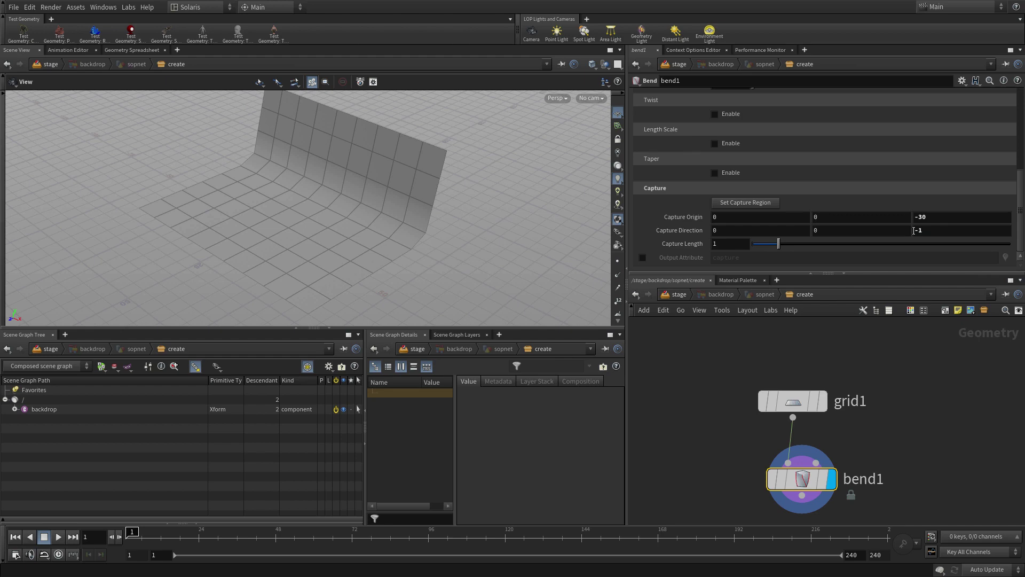
pyautogui.scroll(-3, 951, 464)
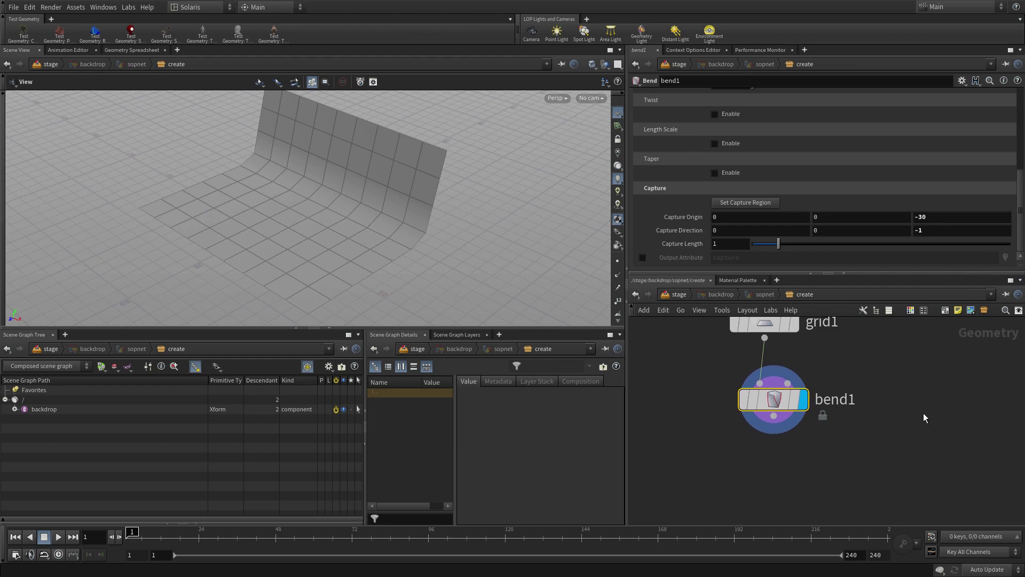
# Add a Subdivide node below bend1 with Depth 2, then go back to the stage network.
pyautogui.press('Tab')
pyautogui.write('sub')
pyautogui.press('Return')
pyautogui.click(778, 485)
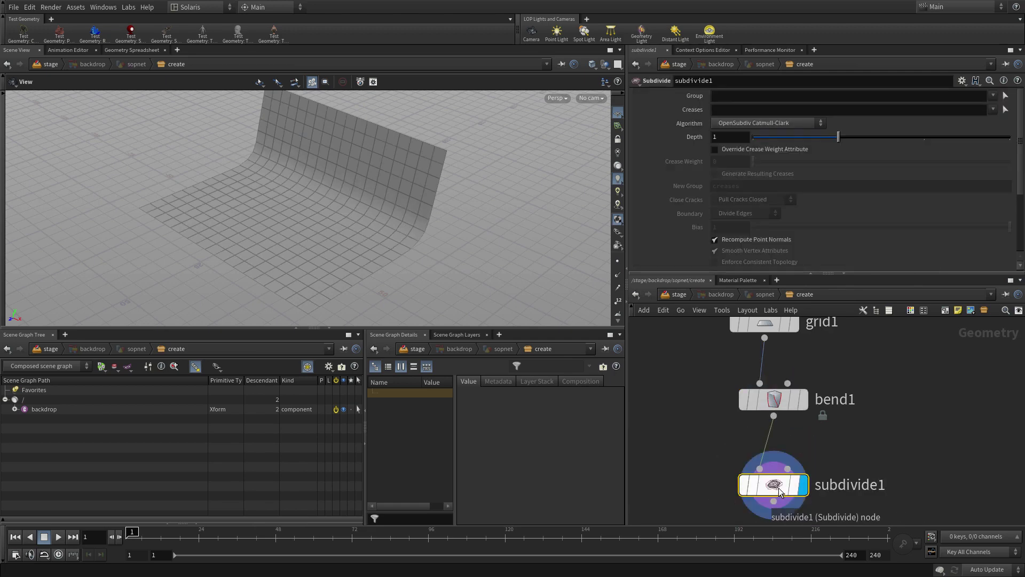
pyautogui.click(713, 137)
pyautogui.write('2')
pyautogui.press('Return')
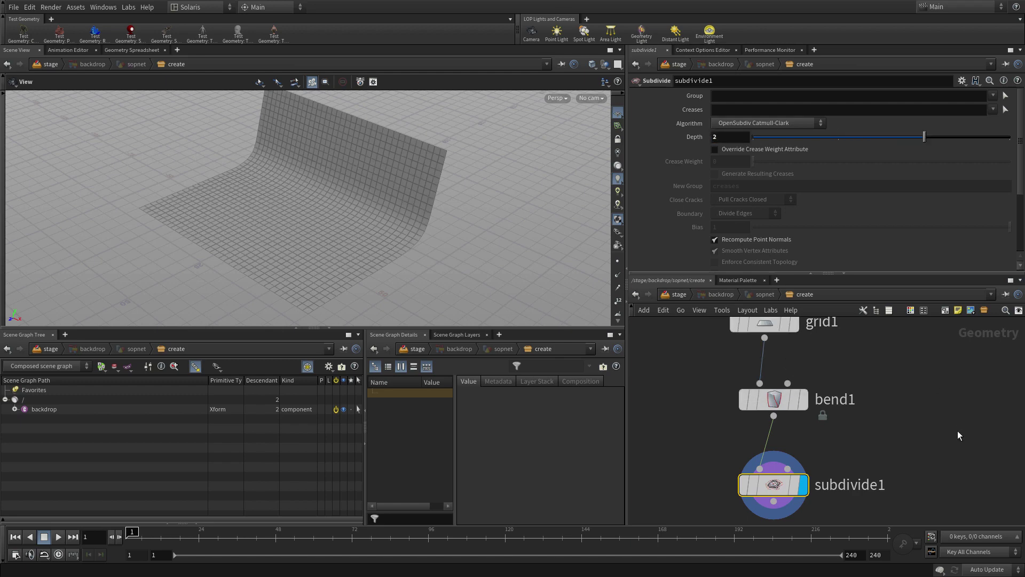
pyautogui.click(868, 447)
pyautogui.click(680, 294)
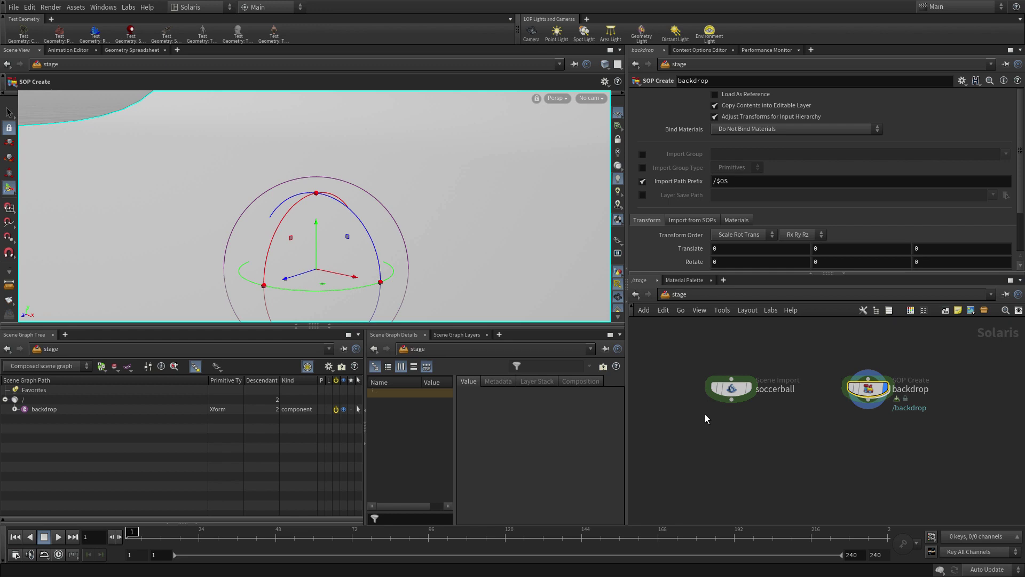
# Move backdrop above soccerball, wire it into soccerball's input, and display soccerball.
pyautogui.moveTo(871, 392); pyautogui.dragTo(737, 346)
pyautogui.click(731, 353)
pyautogui.click(731, 379)
pyautogui.click(748, 389)
pyautogui.click(740, 392)
pyautogui.press('Escape')
pyautogui.press('h')
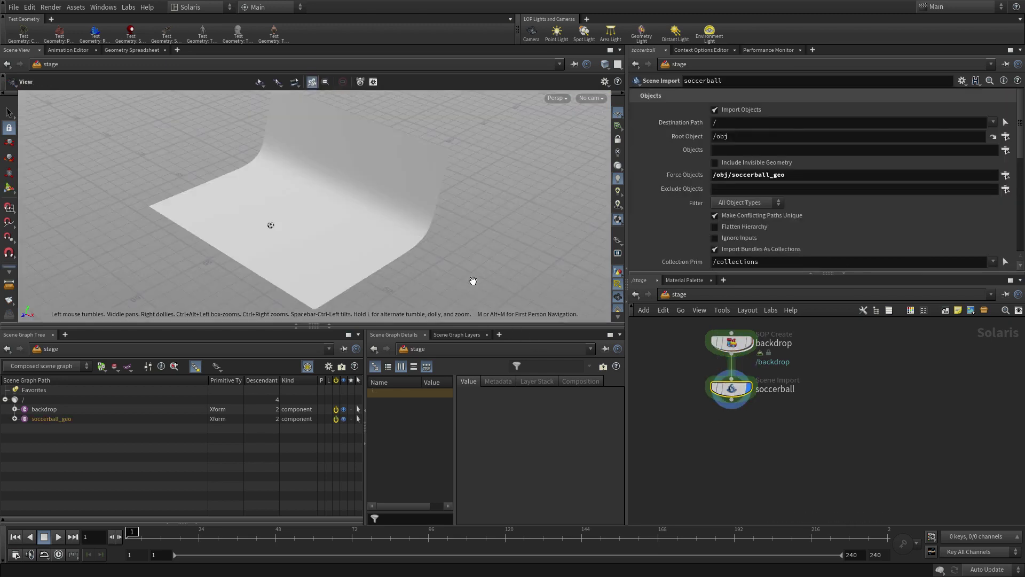
pyautogui.scroll(-3, 485, 247)
pyautogui.moveTo(513, 251); pyautogui.dragTo(434, 259)
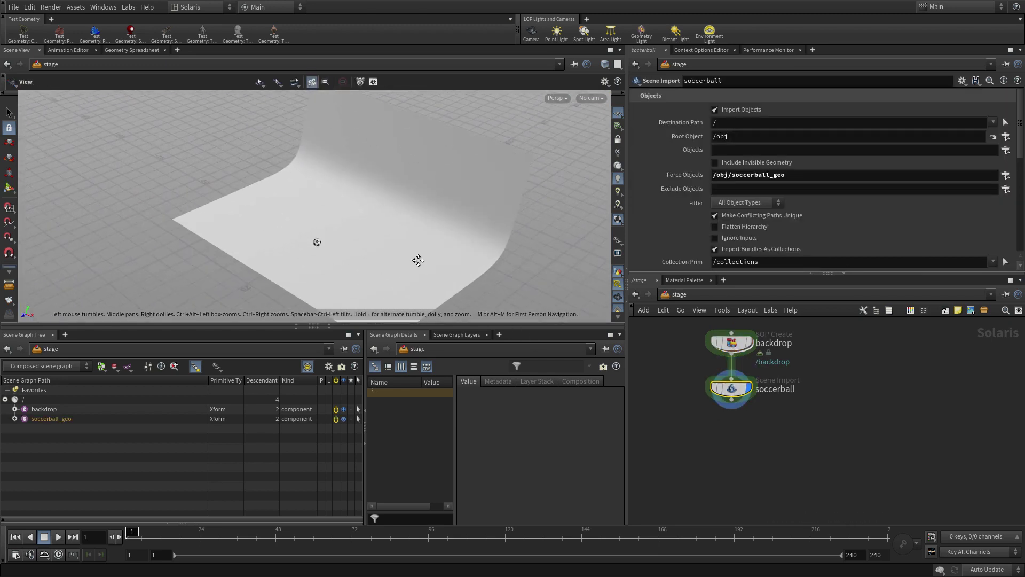
pyautogui.moveTo(327, 282); pyautogui.dragTo(633, 180, button='right')
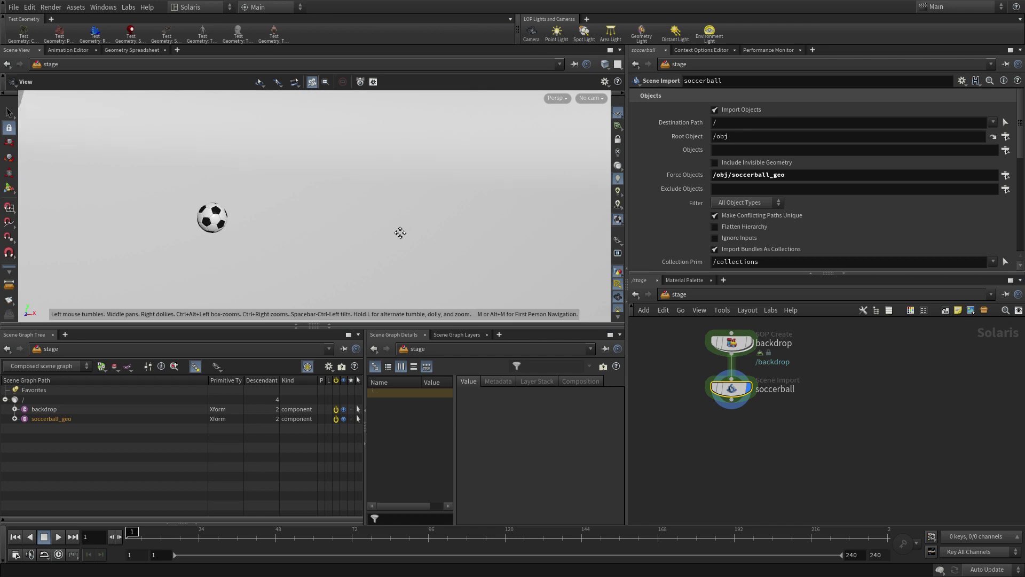
pyautogui.moveTo(400, 232); pyautogui.dragTo(390, 263)
pyautogui.press('Return')
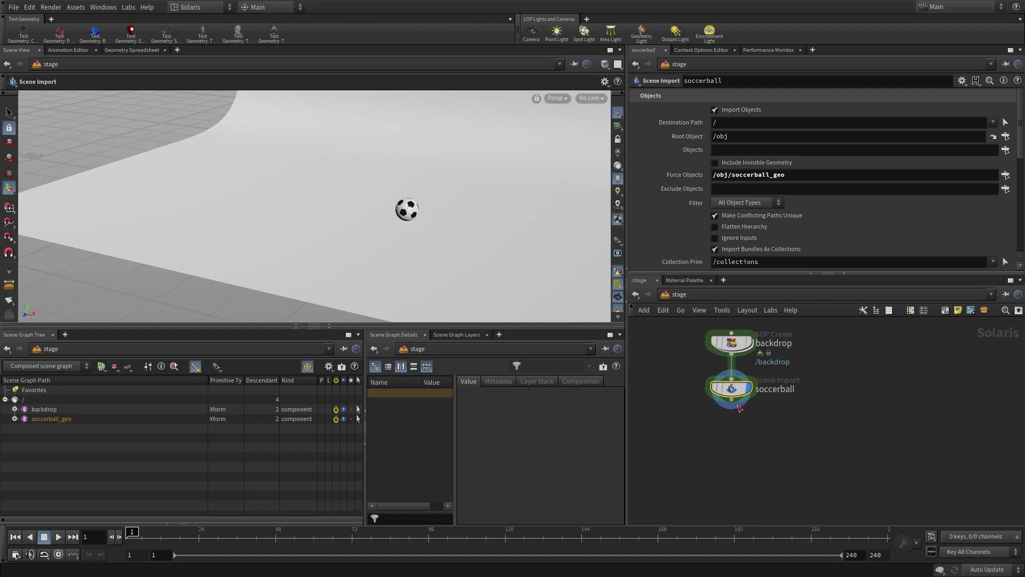
# Add a Camera node after soccerball and display its output.
pyautogui.press('Tab')
pyautogui.write('cam')
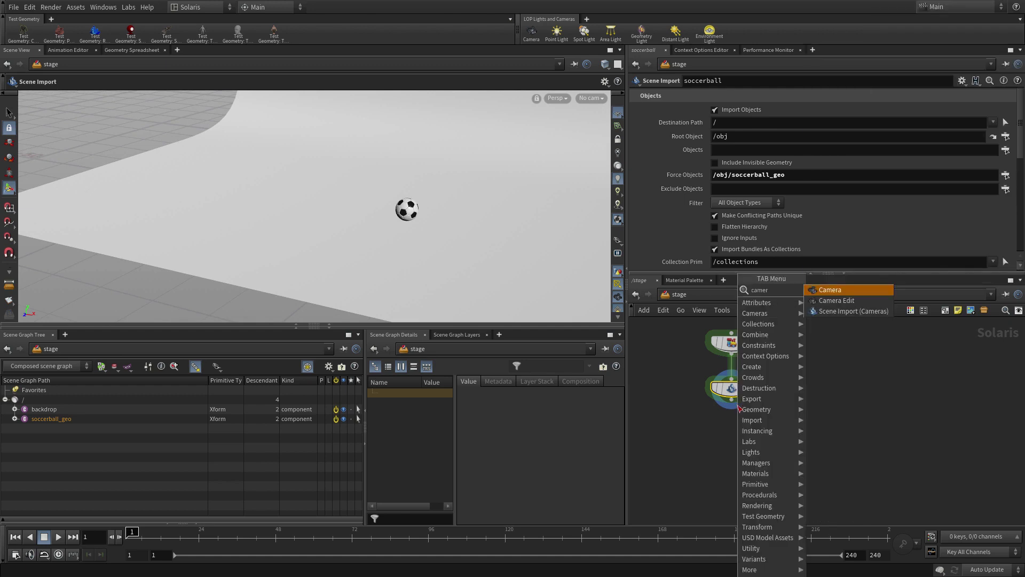
pyautogui.write('er')
pyautogui.press('Return')
pyautogui.click(731, 459)
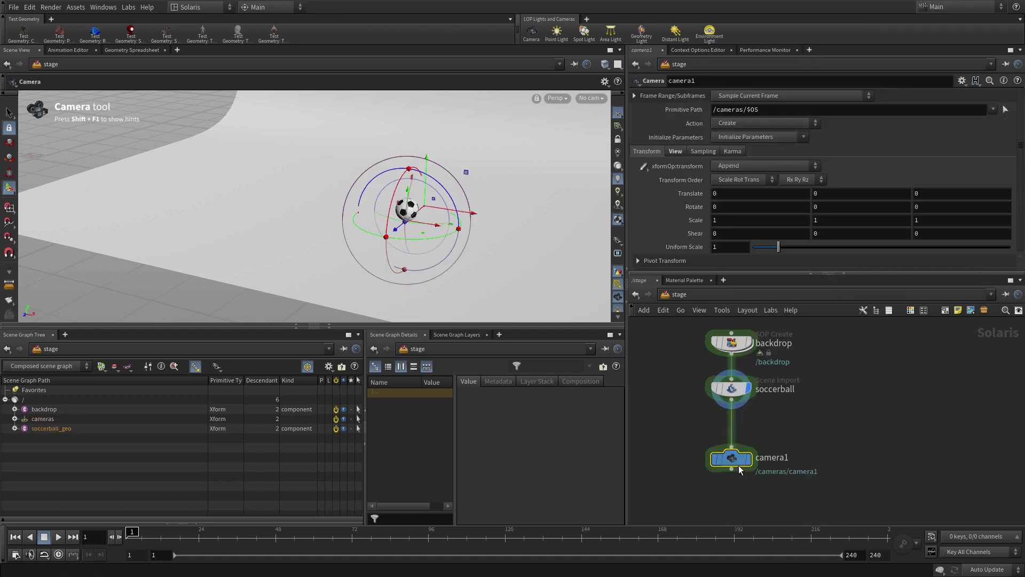
pyautogui.click(752, 441)
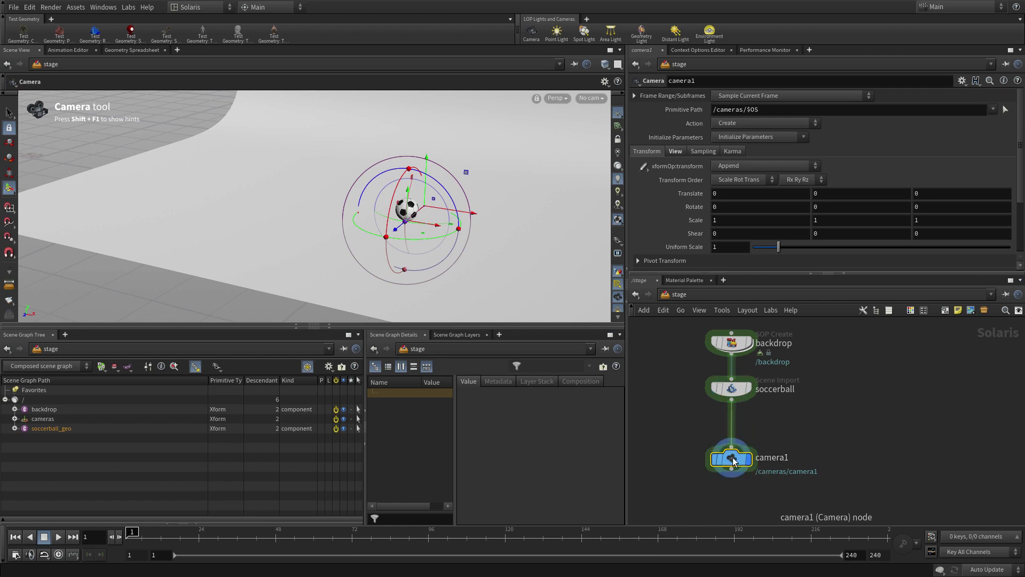
# Place camera1 off to the left at about (-7.27, 2.92, 19.36), aimed at the ball.
pyautogui.moveTo(499, 241); pyautogui.dragTo(249, 218)
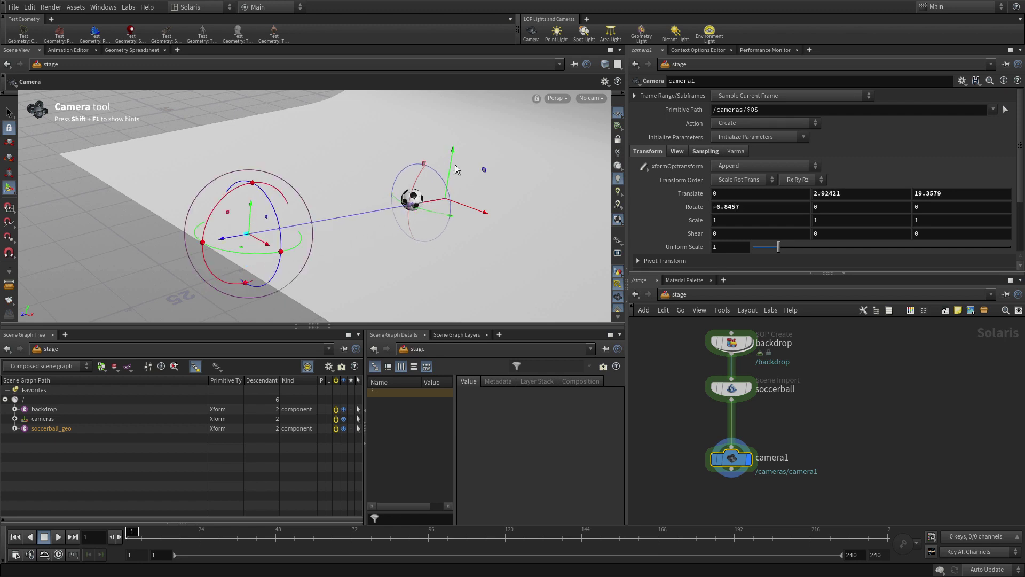
pyautogui.moveTo(448, 167); pyautogui.dragTo(450, 161)
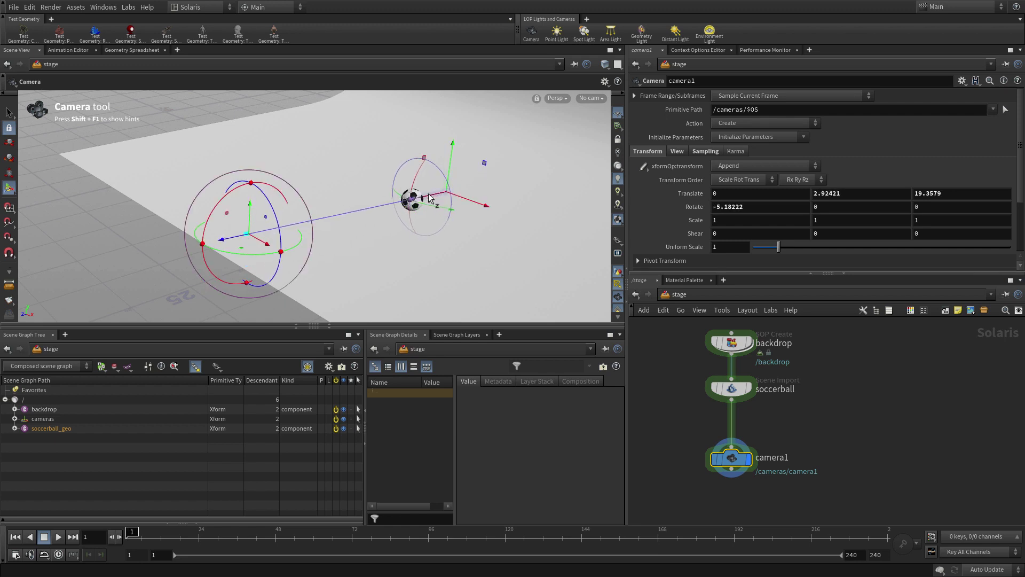
pyautogui.moveTo(430, 199); pyautogui.dragTo(399, 207)
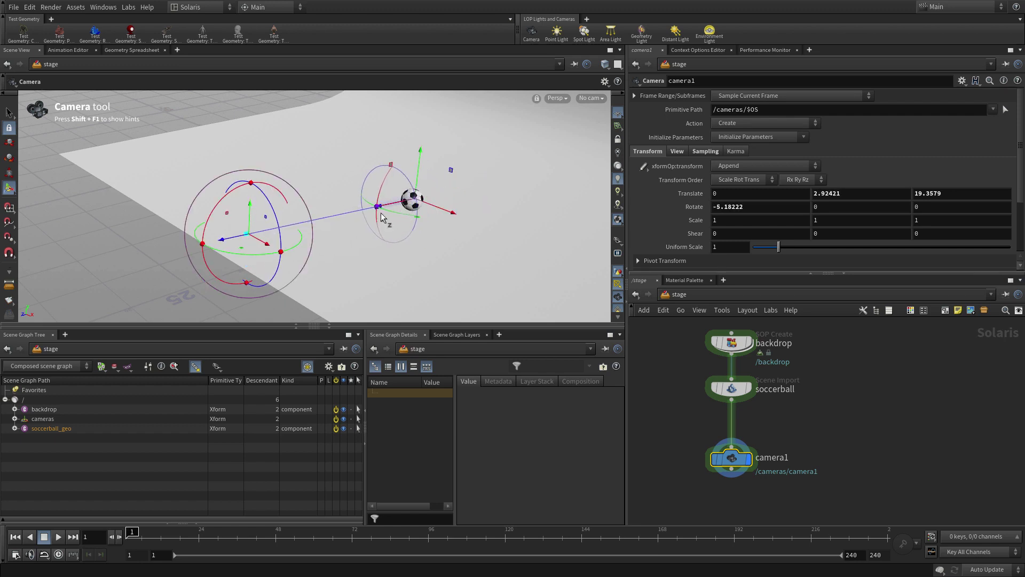
pyautogui.moveTo(267, 244); pyautogui.dragTo(216, 220)
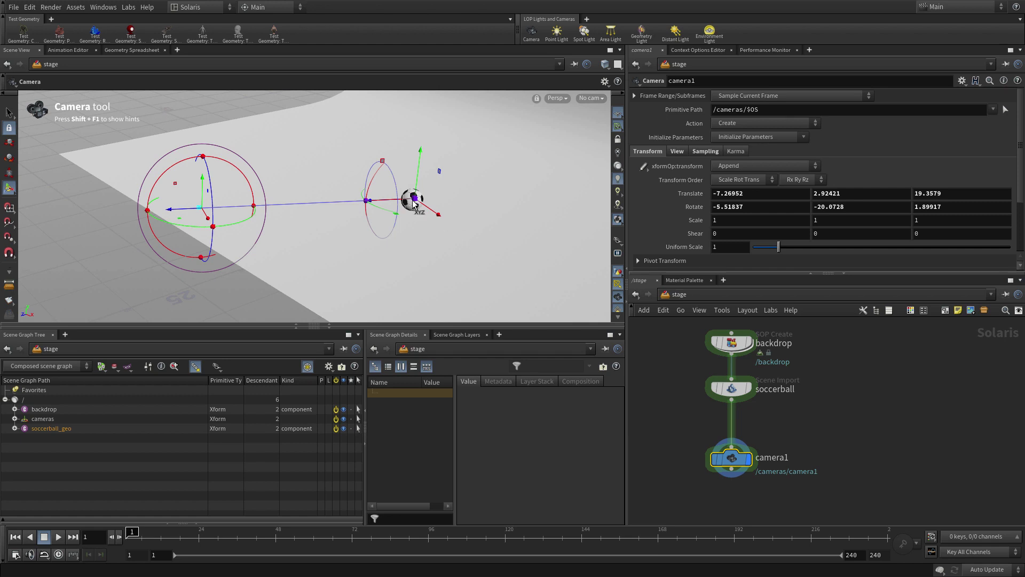
pyautogui.moveTo(414, 202)
pyautogui.mouseDown()
pyautogui.moveTo(426, 220)
pyautogui.moveTo(403, 197)
pyautogui.moveTo(415, 203)
pyautogui.mouseUp()
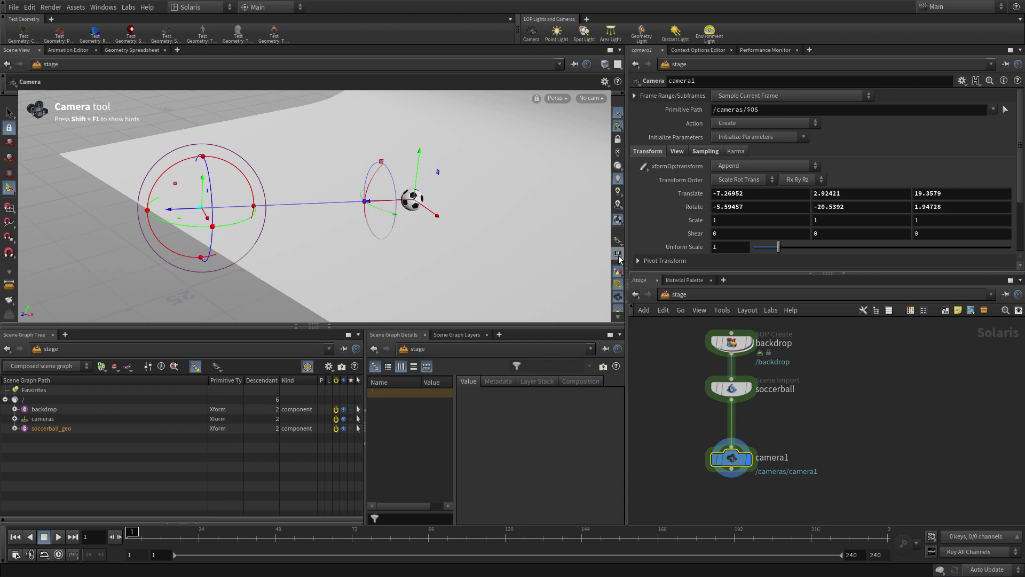
# Look through /cameras/camera1 with Lock Camera to View enabled.
pyautogui.click(589, 100)
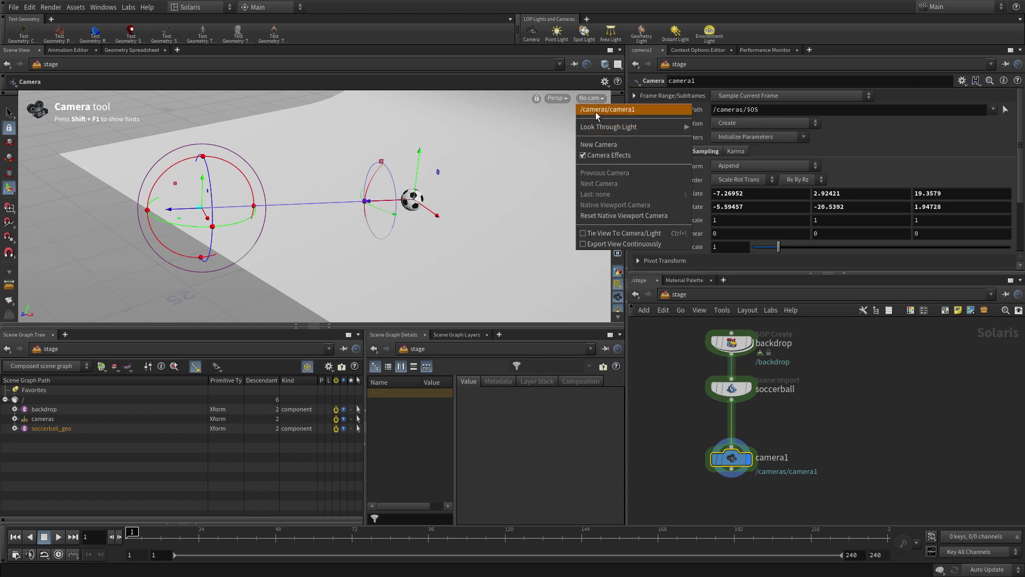
pyautogui.click(595, 111)
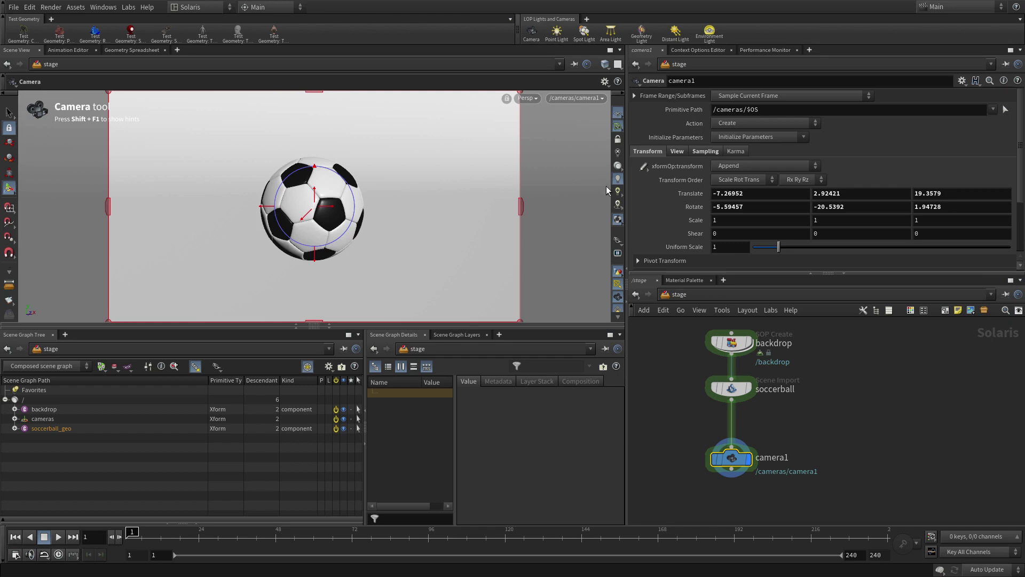
pyautogui.click(618, 139)
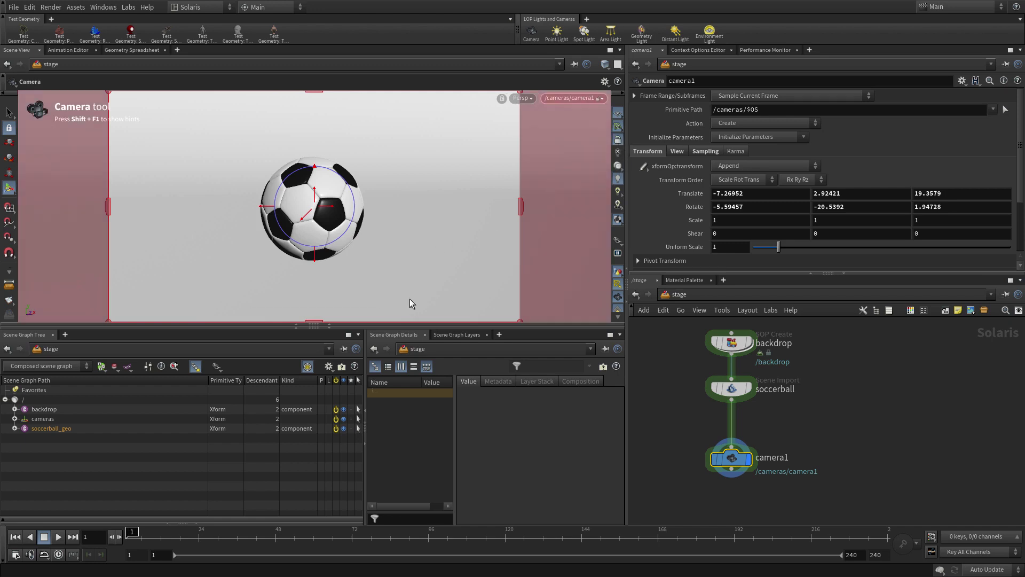
# Tumble, pan and dolly camera1 to centre and enlarge the ball, then unlock the view.
pyautogui.press('space')
pyautogui.moveTo(412, 299); pyautogui.dragTo(393, 255)
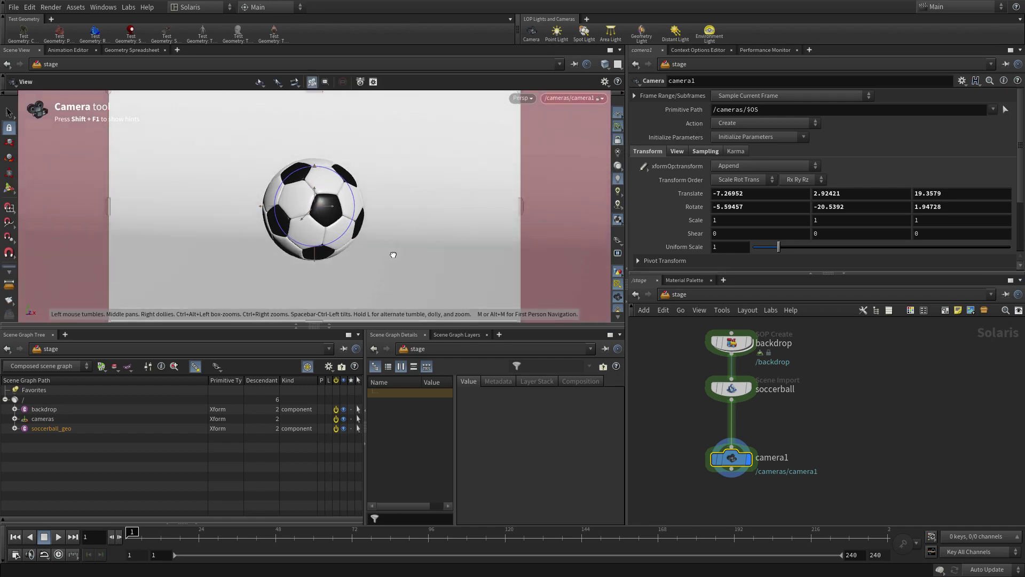
pyautogui.moveTo(407, 251); pyautogui.dragTo(390, 257, button='middle')
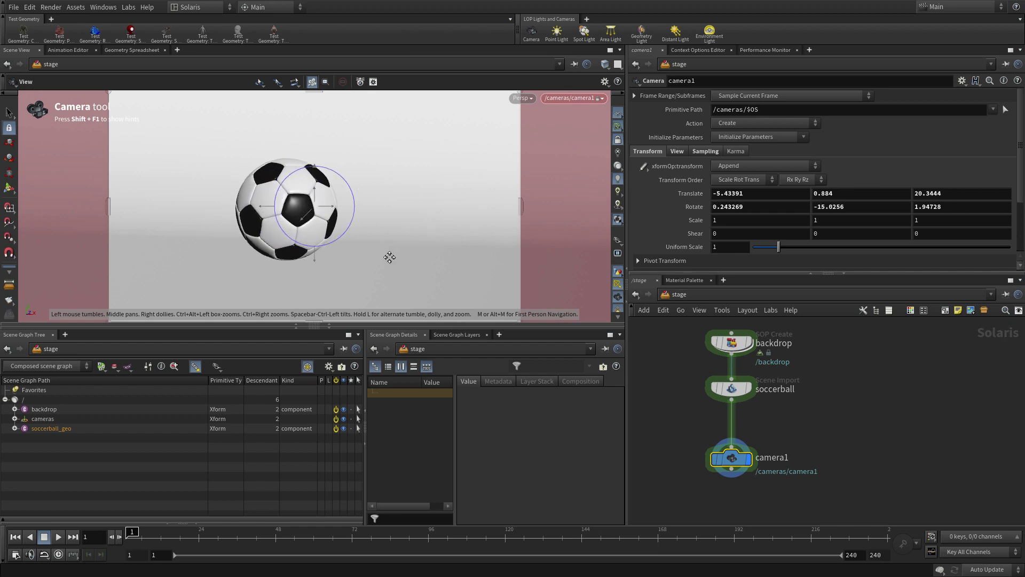
pyautogui.moveTo(390, 257); pyautogui.dragTo(417, 255, button='right')
pyautogui.press('Return')
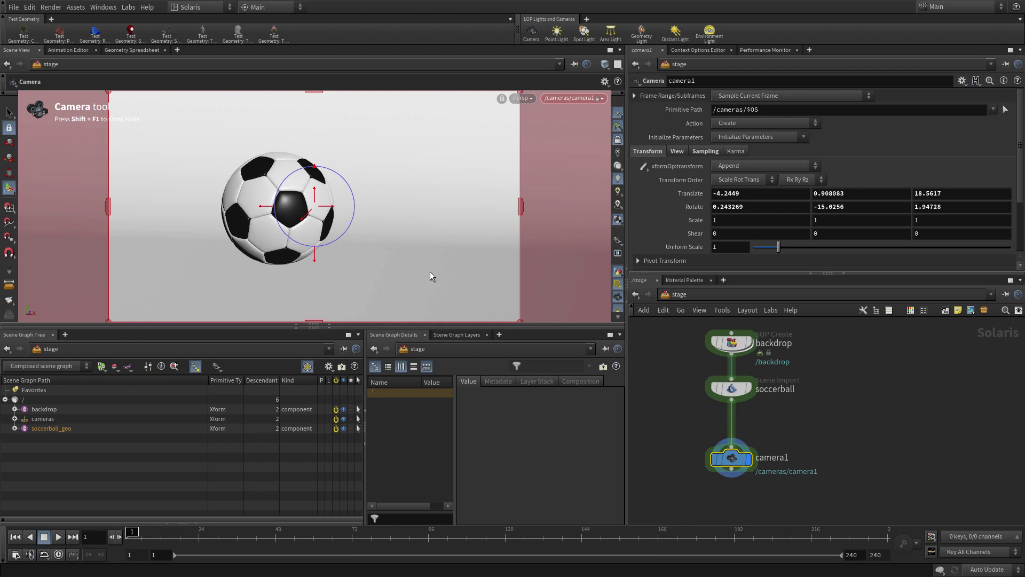
pyautogui.click(617, 139)
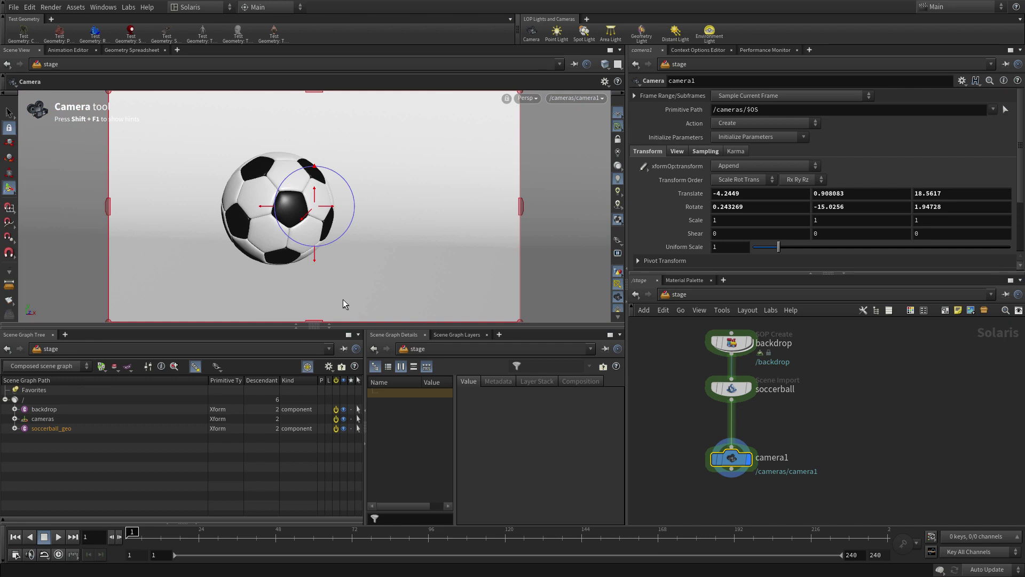
# Add an environment dome light, domelight1, after camera1 and lower its intensity to 0.5.
pyautogui.click(707, 34)
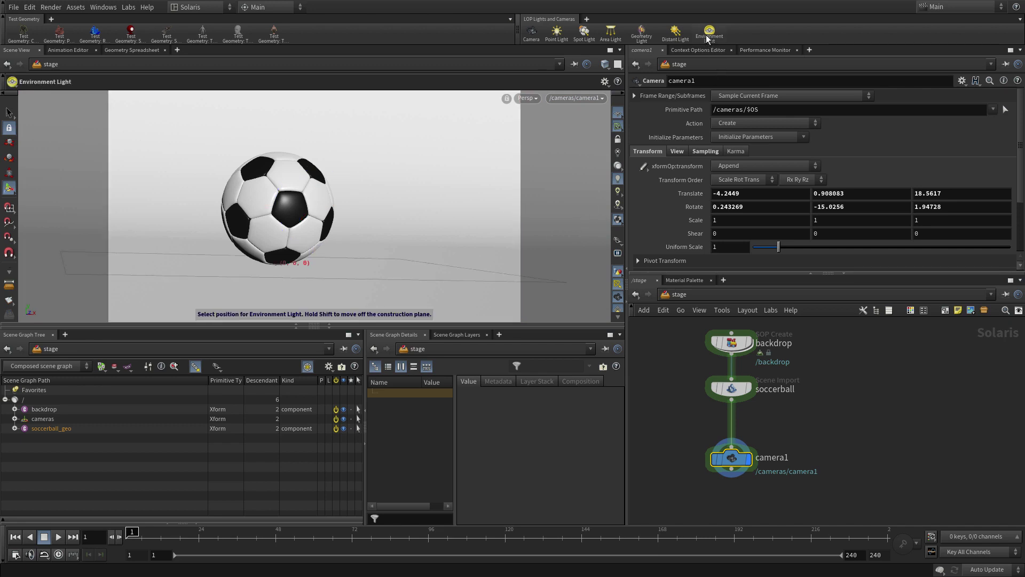
pyautogui.click(396, 236)
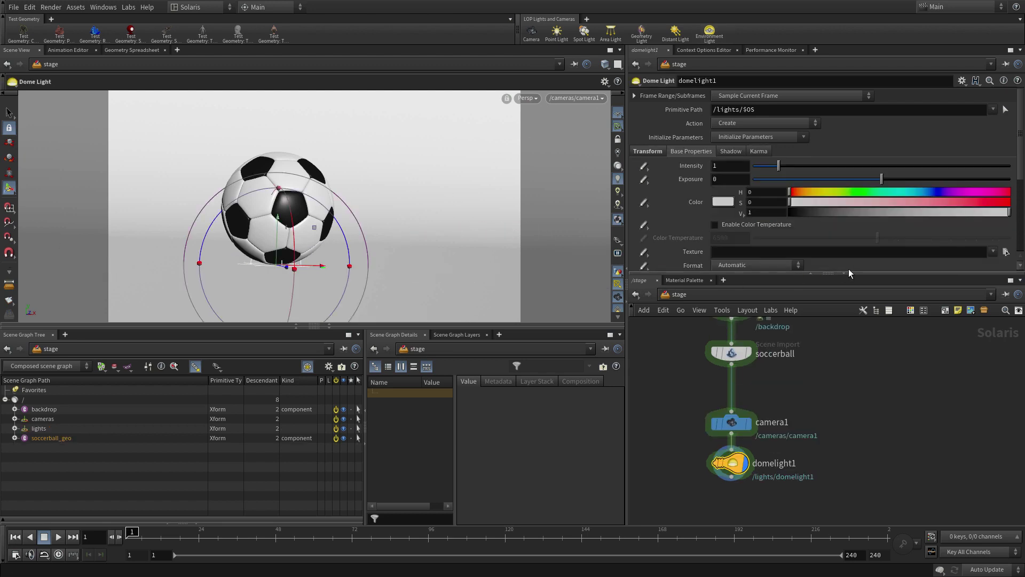
pyautogui.click(731, 169)
pyautogui.write('0.5')
pyautogui.press('Return')
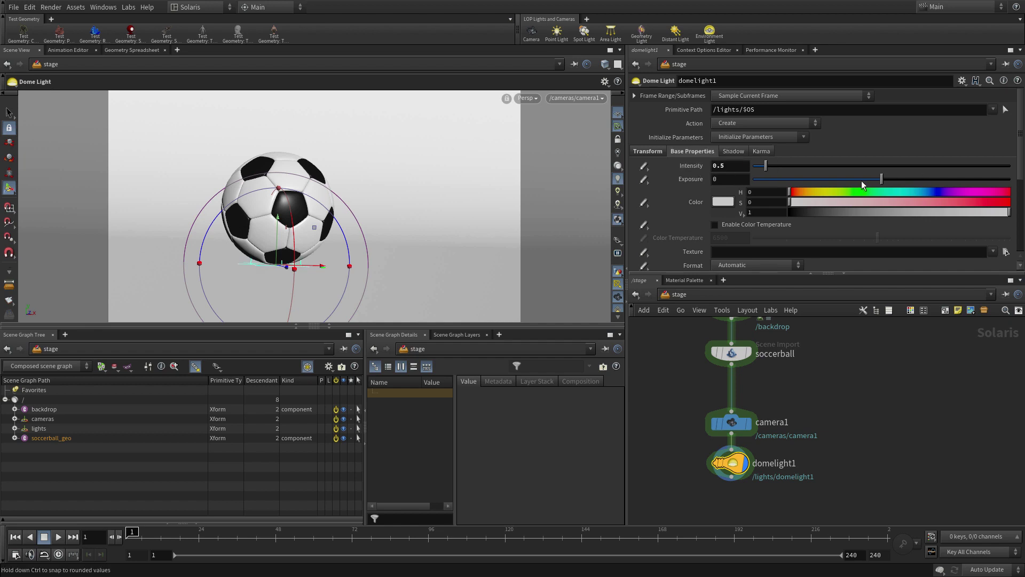
# Switch the Persp viewport renderer to Karma.
pyautogui.click(520, 98)
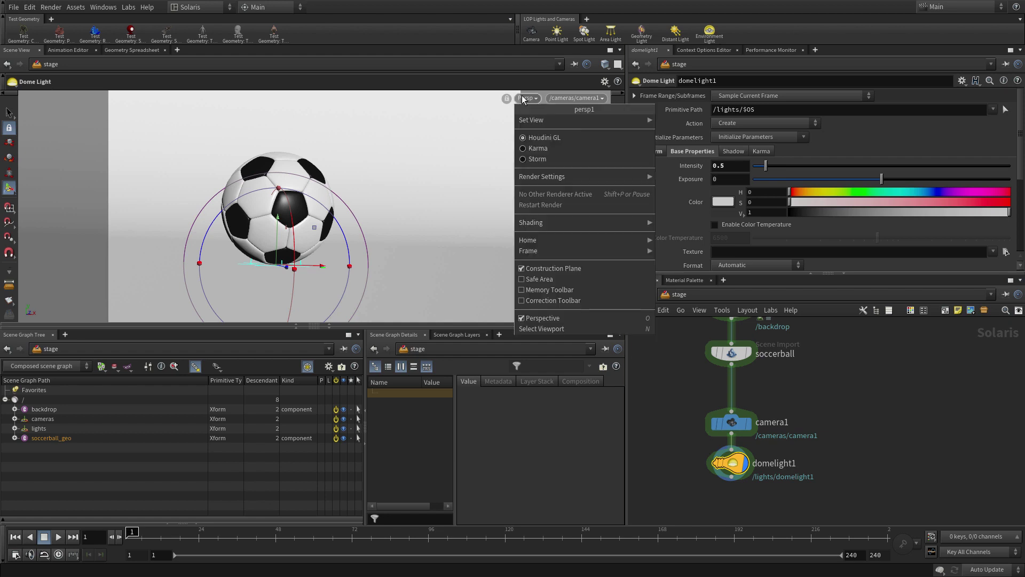
pyautogui.click(543, 146)
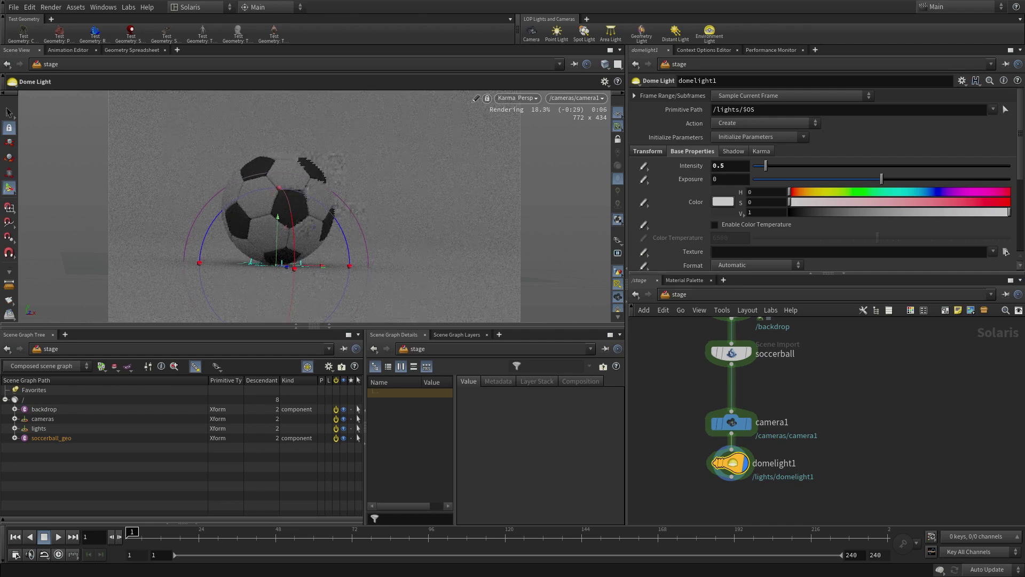
pyautogui.scroll(-5, 619, 231)
# Add a point light, pointlight1, to the stage after domelight1.
pyautogui.click(618, 263)
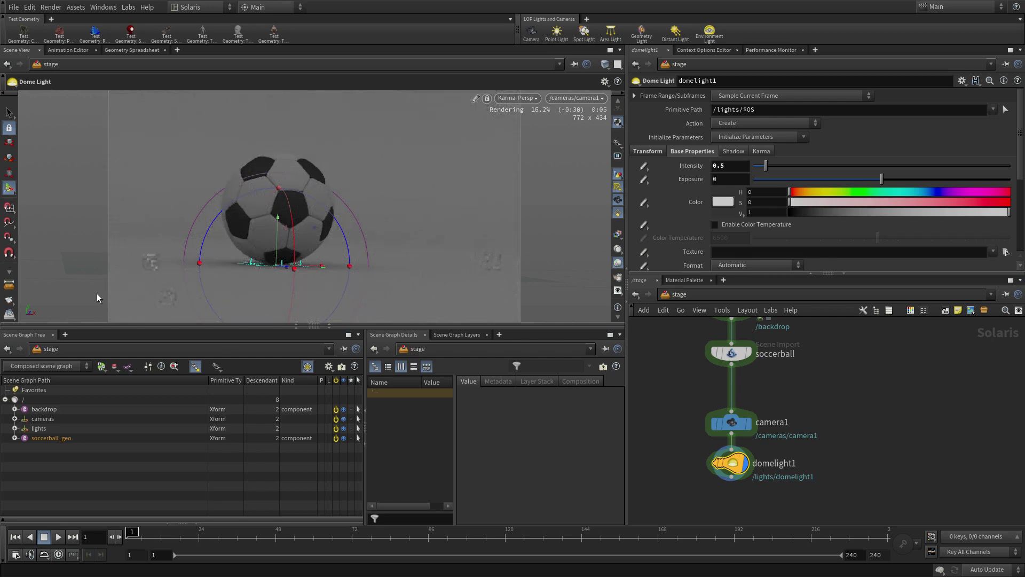
pyautogui.click(8, 112)
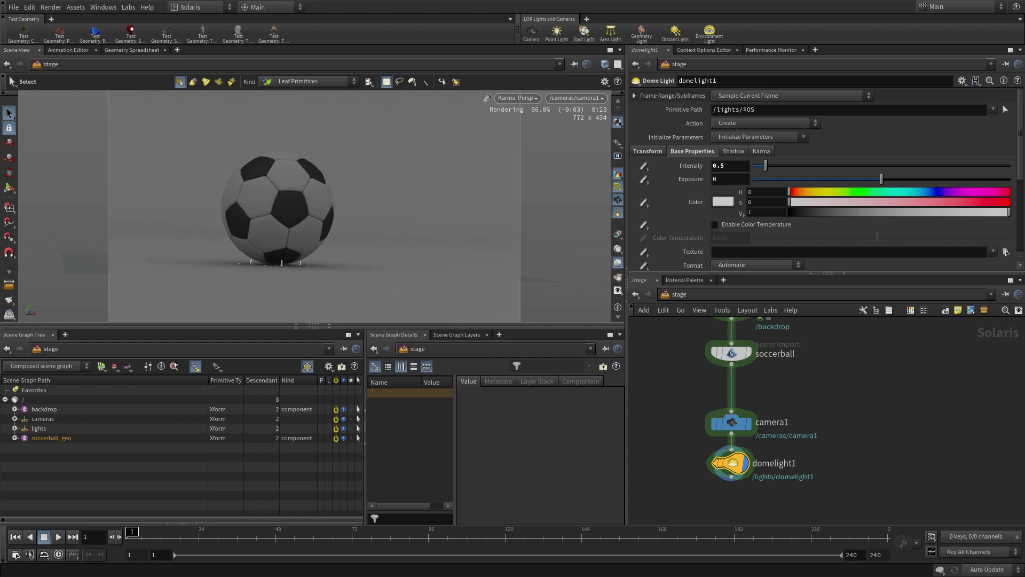
pyautogui.click(556, 32)
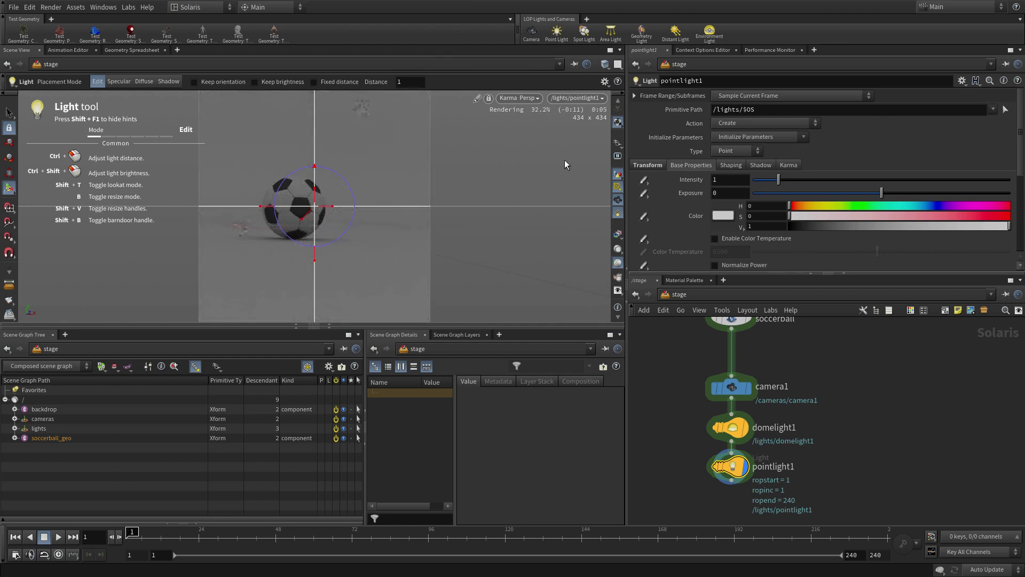
# Look through /cameras/camera1 again and switch light placement to Shadow mode.
pyautogui.click(575, 98)
pyautogui.click(575, 110)
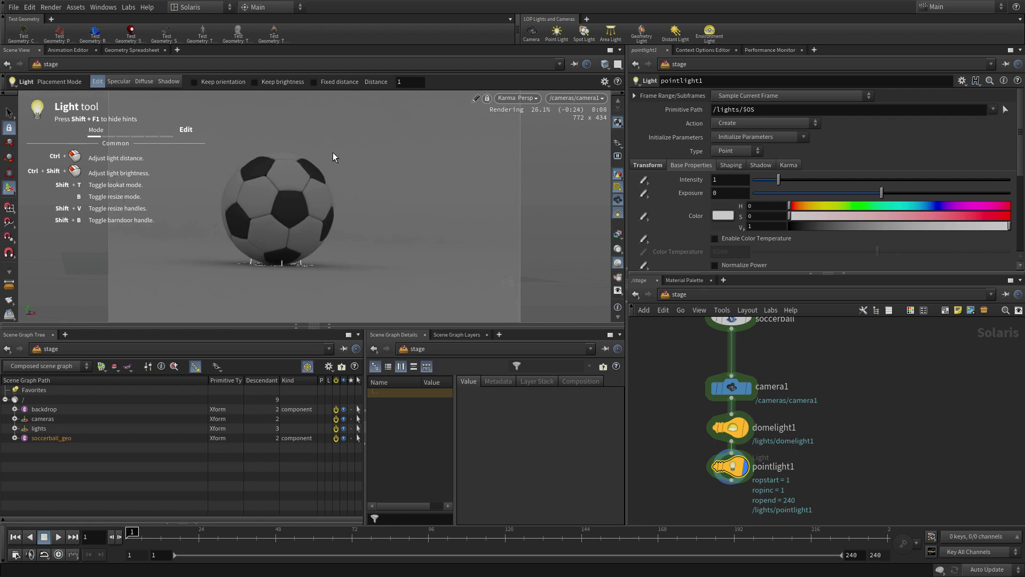
pyautogui.press('4')
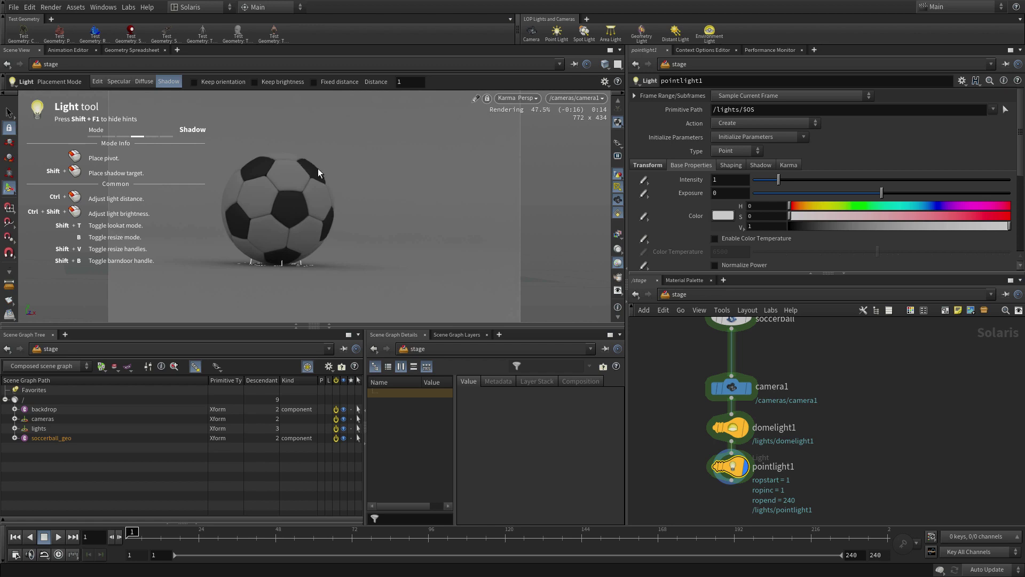
# Pin pointlight1 on the ball's top, aim its shadow down-right on the floor, and push it farther away.
pyautogui.click(258, 161)
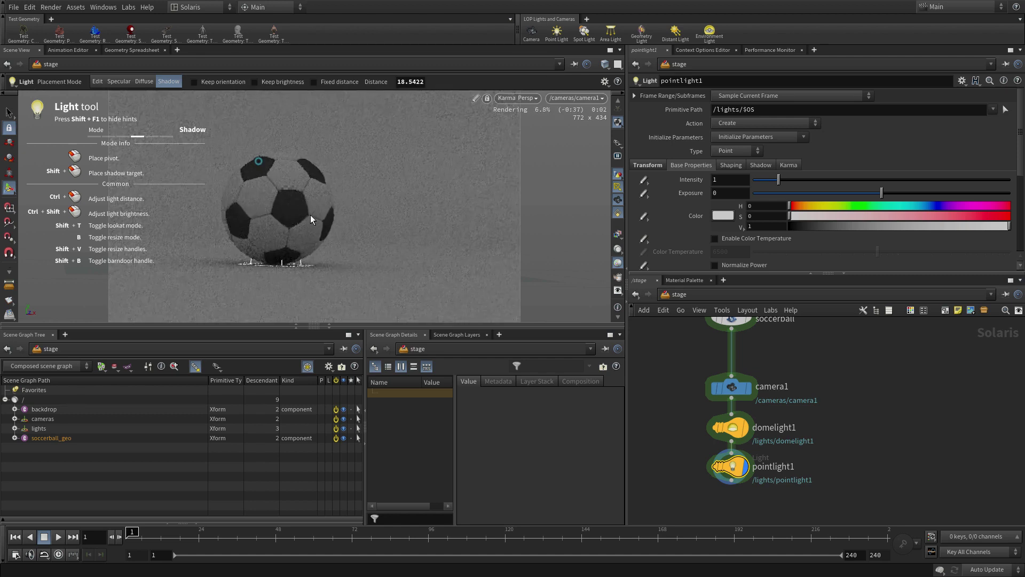
pyautogui.keyDown('shift'); pyautogui.click(416, 267); pyautogui.keyUp('shift')
pyautogui.keyDown('ctrl'); pyautogui.moveTo(385, 258); pyautogui.dragTo(440, 289); pyautogui.keyUp('ctrl')
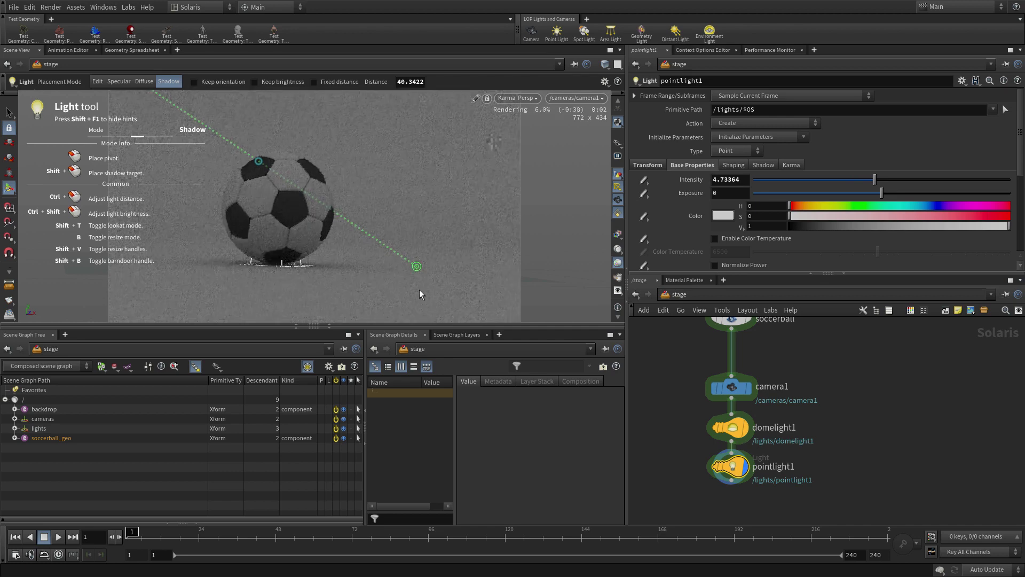
# Brighten pointlight1 and set its intensity to 200.
pyautogui.keyDown('ctrl'); pyautogui.keyDown('shift'); pyautogui.moveTo(366, 294); pyautogui.dragTo(935, 309); pyautogui.keyUp('shift'); pyautogui.keyUp('ctrl')
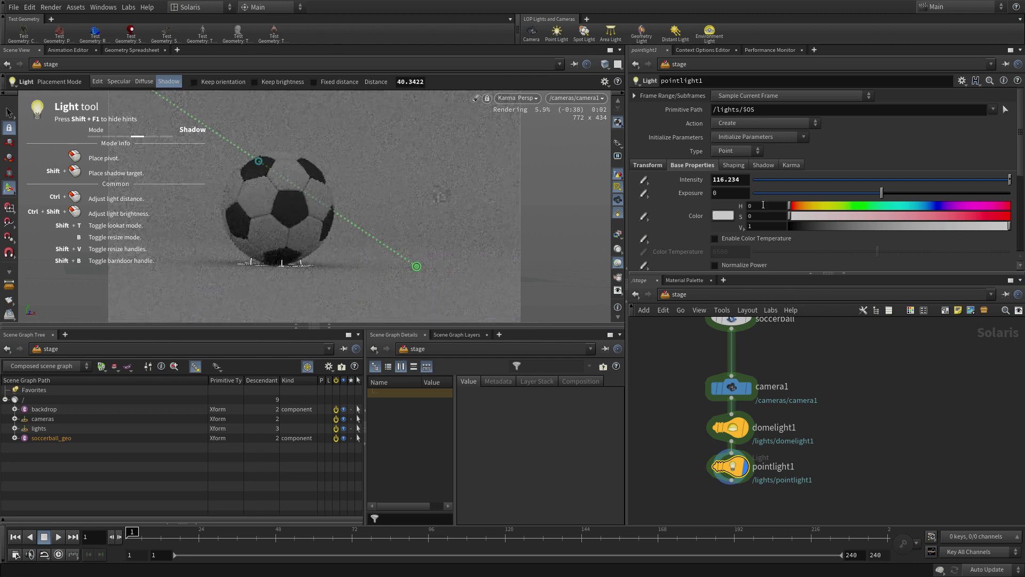
pyautogui.doubleClick(744, 180)
pyautogui.write('200')
pyautogui.press('Return')
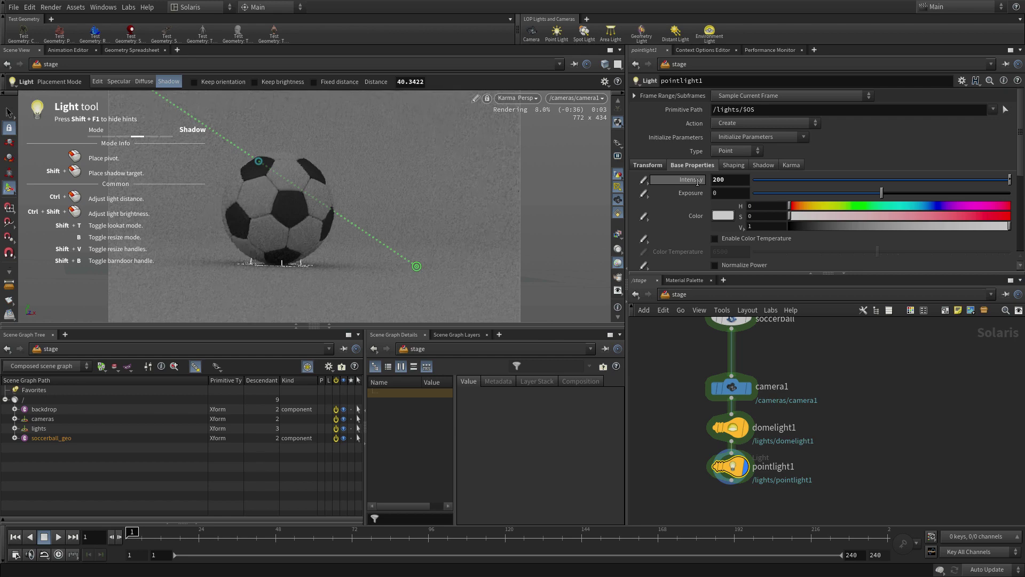
pyautogui.press('shift')
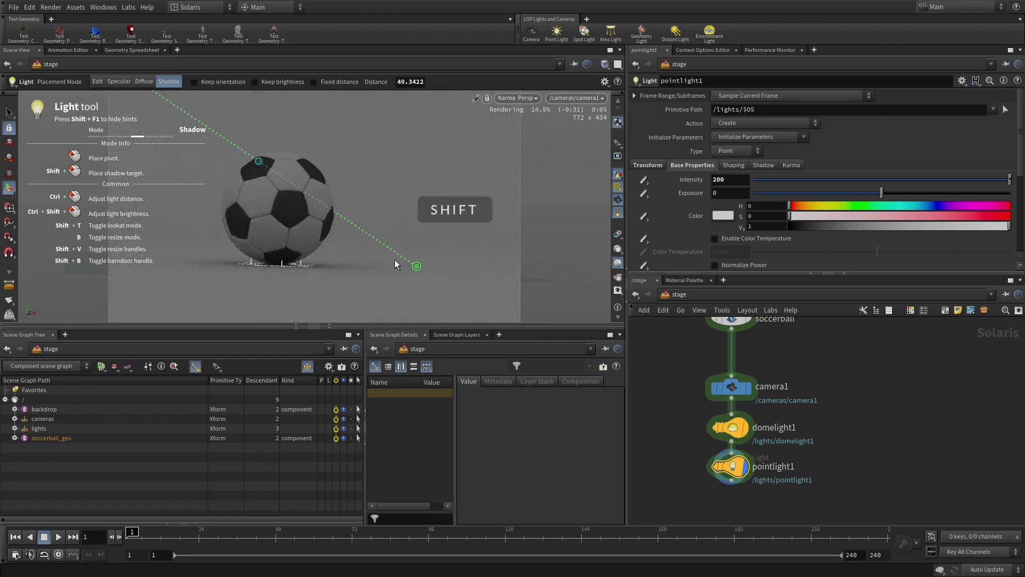
# Nudge the shadow target up-left and hide the Light tool hints overlay with Shift+F1.
pyautogui.keyDown('shift'); pyautogui.click(400, 257); pyautogui.keyUp('shift')
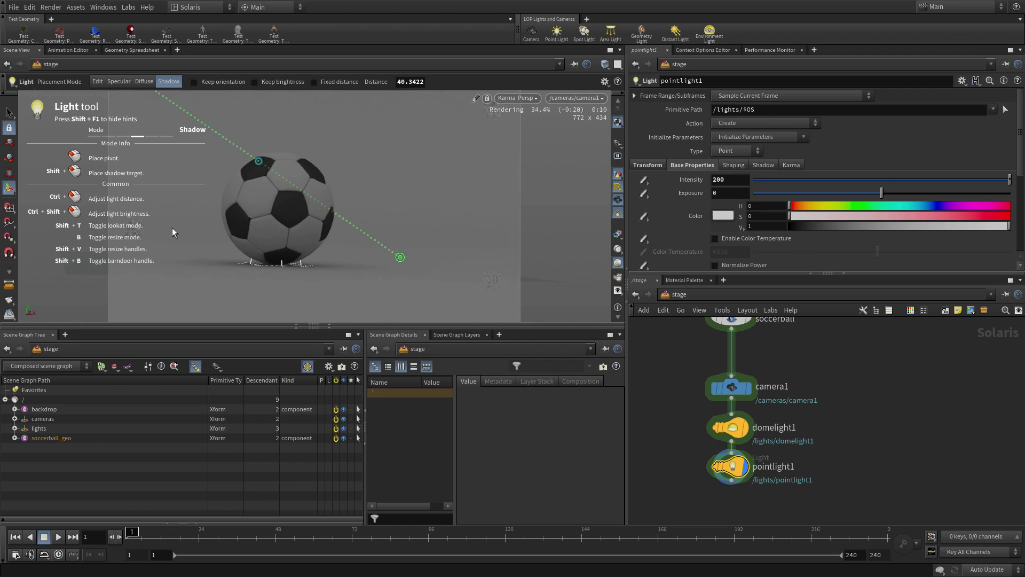
pyautogui.hotkey('shift', 'F1')
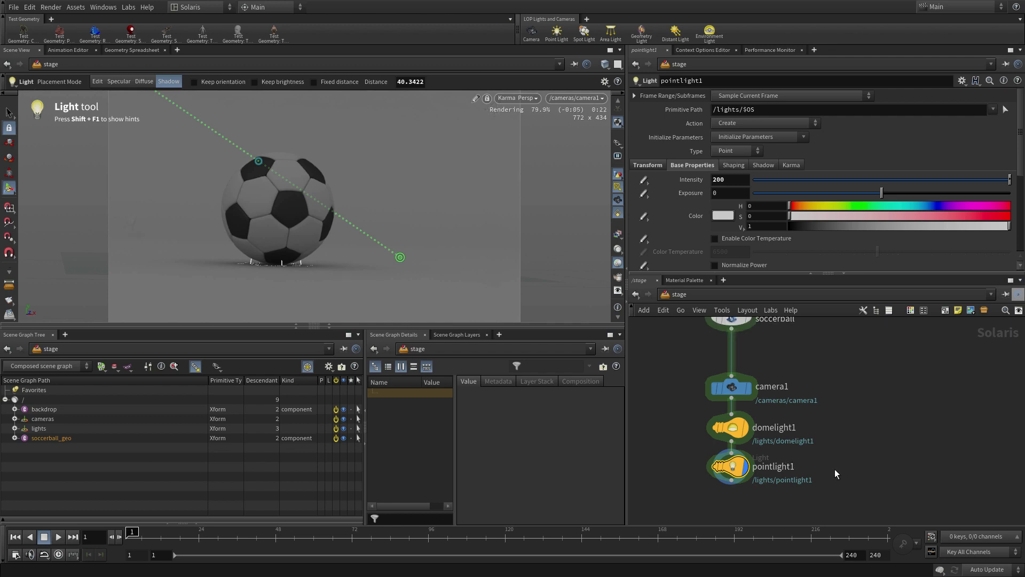
# Add a new light node, light1, below pointlight1 in the network.
pyautogui.moveTo(835, 469); pyautogui.dragTo(844, 390, button='middle')
pyautogui.press('Tab')
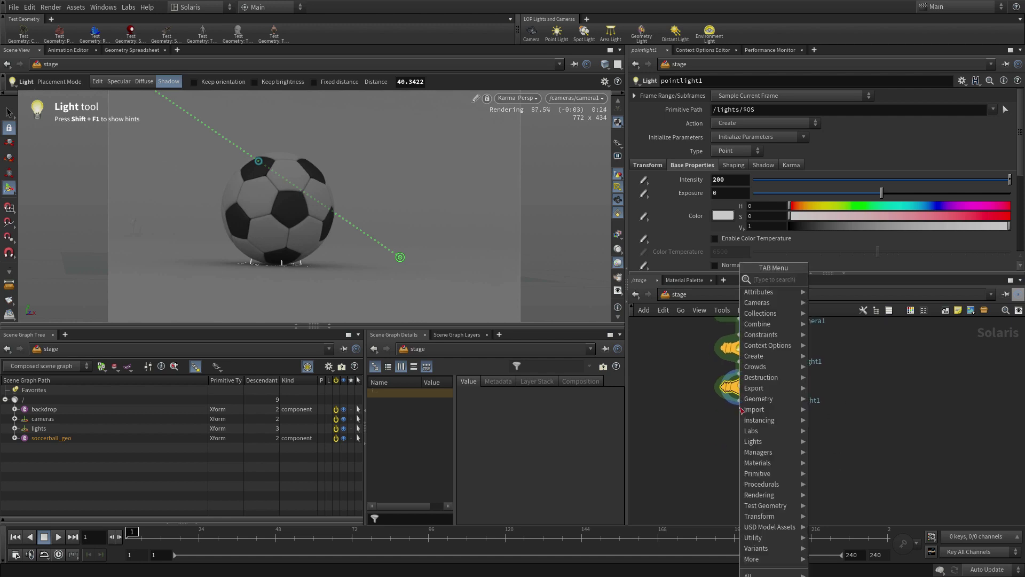
pyautogui.moveTo(753, 441)
pyautogui.click(833, 277)
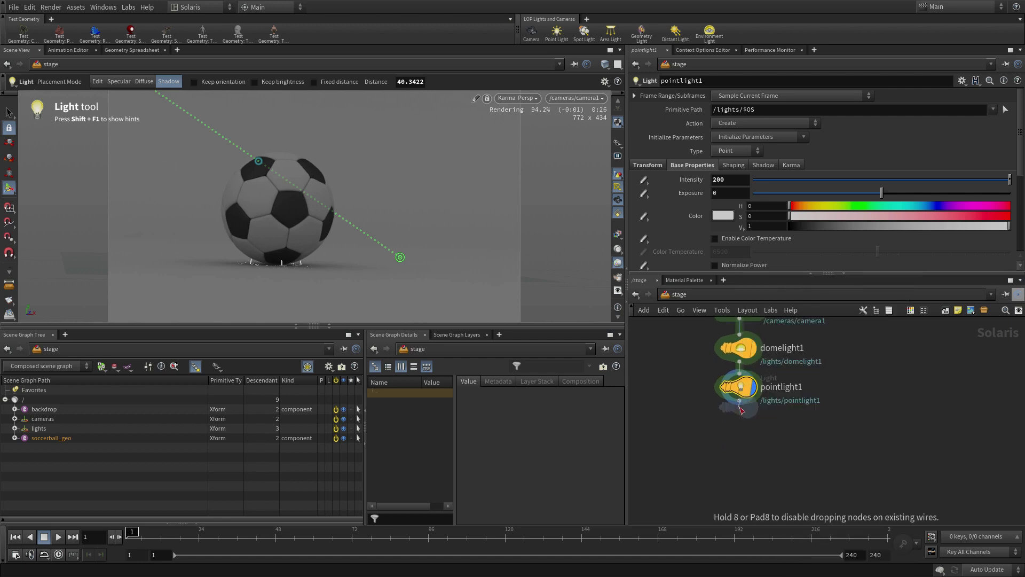
pyautogui.click(738, 449)
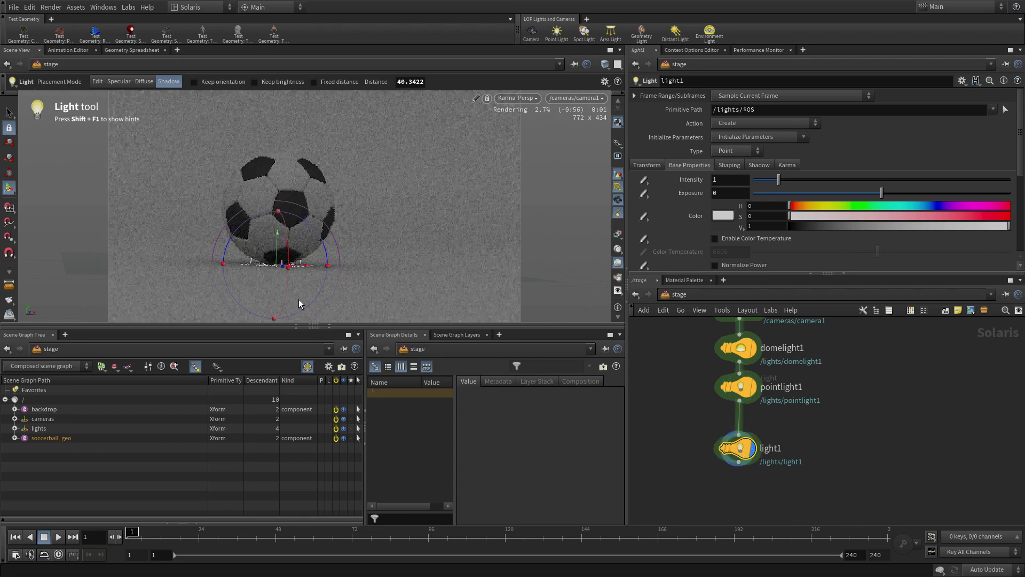
# Place light1 in Specular mode for a highlight on the ball's upper right, pushed farther away.
pyautogui.click(113, 83)
pyautogui.click(318, 184)
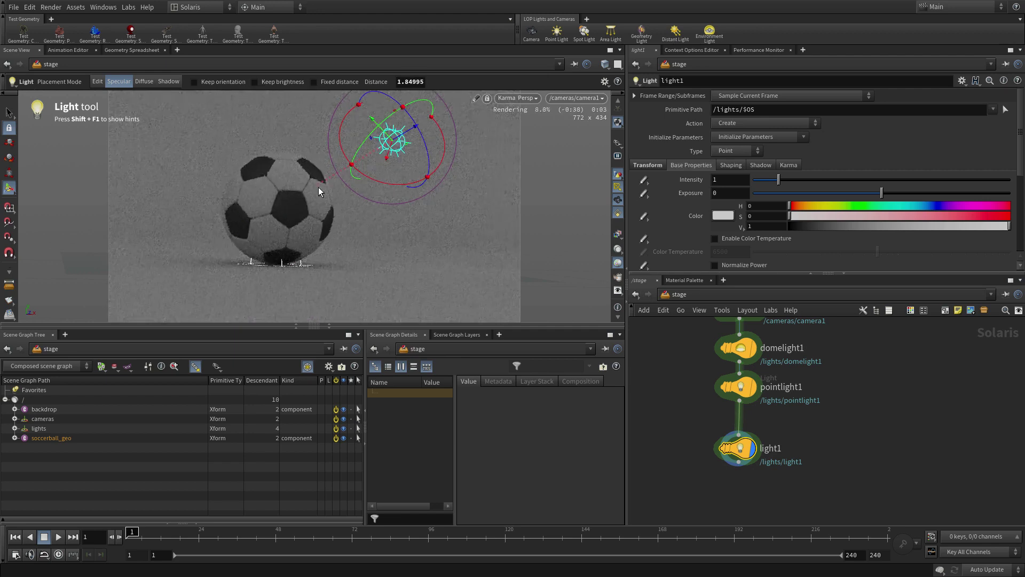
pyautogui.keyDown('ctrl'); pyautogui.moveTo(357, 213); pyautogui.dragTo(409, 202); pyautogui.keyUp('ctrl')
pyautogui.keyDown('ctrl'); pyautogui.keyDown('shift'); pyautogui.moveTo(347, 244); pyautogui.dragTo(1015, 118); pyautogui.keyUp('shift'); pyautogui.keyUp('ctrl')
# Set light1's intensity to 400 and hide the light guide under the ball.
pyautogui.doubleClick(744, 179)
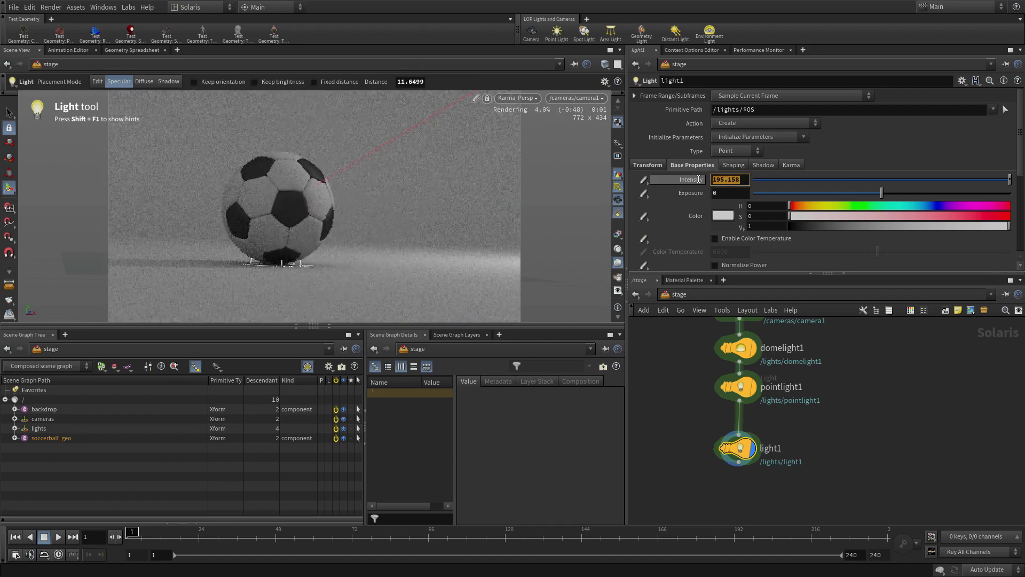
pyautogui.write('400')
pyautogui.press('Return')
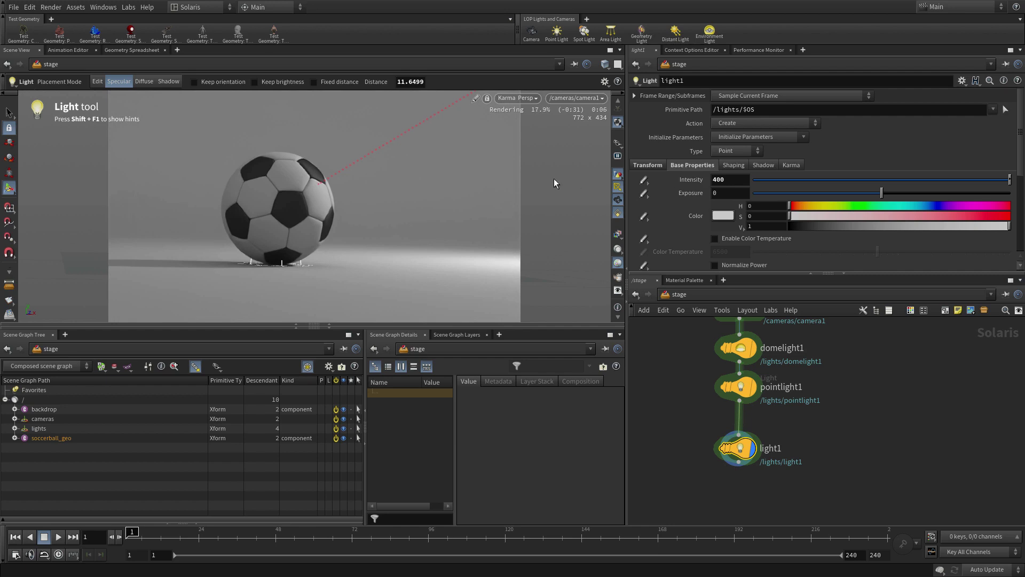
pyautogui.click(617, 187)
# Add a Light Mixer node, lightmixer1, below light1 and wire light1 into it.
pyautogui.moveTo(816, 500); pyautogui.dragTo(838, 423, button='middle')
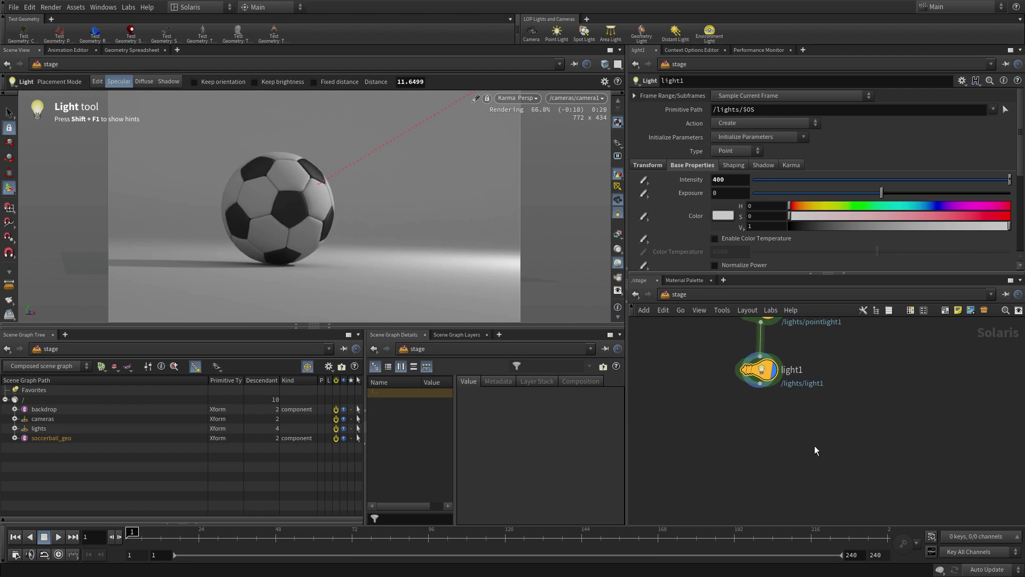
pyautogui.press('Tab')
pyautogui.write('light')
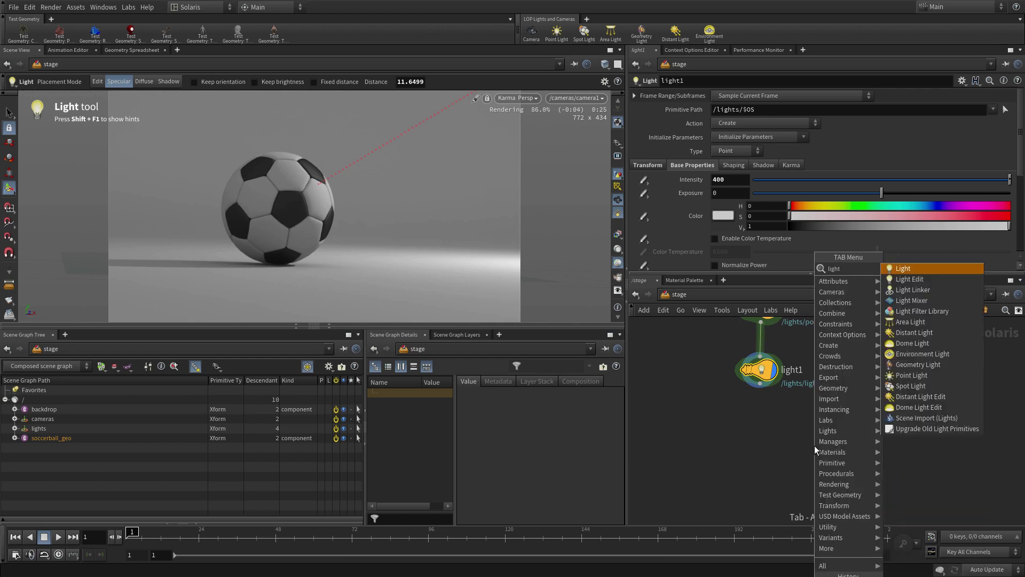
pyautogui.press('Return')
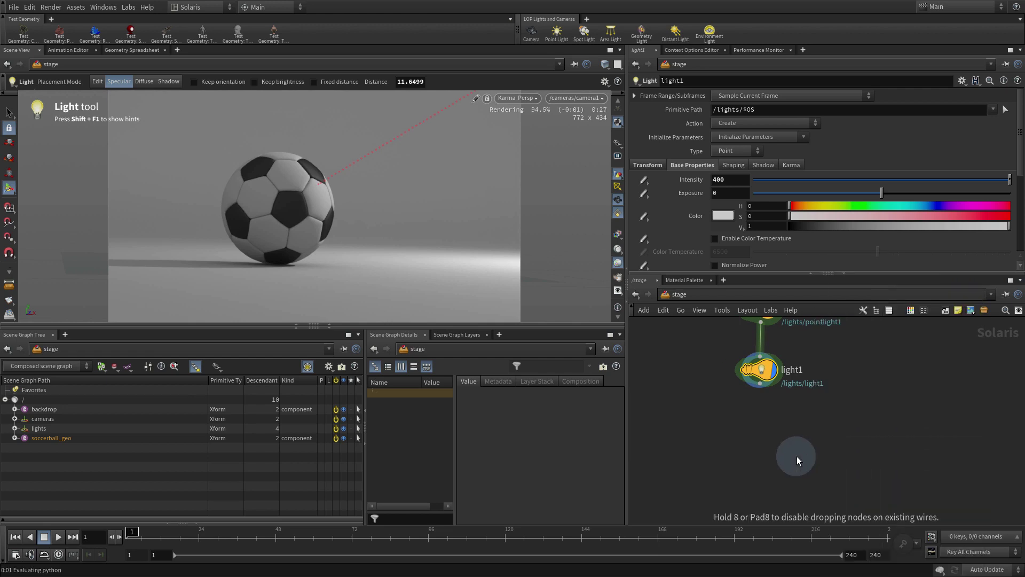
pyautogui.click(762, 450)
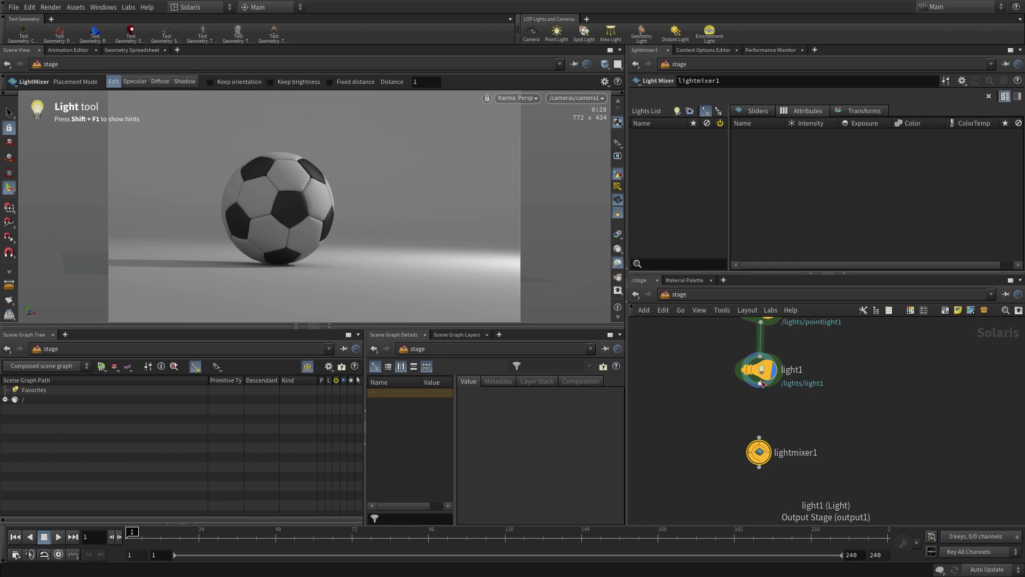
pyautogui.click(760, 384)
pyautogui.click(760, 435)
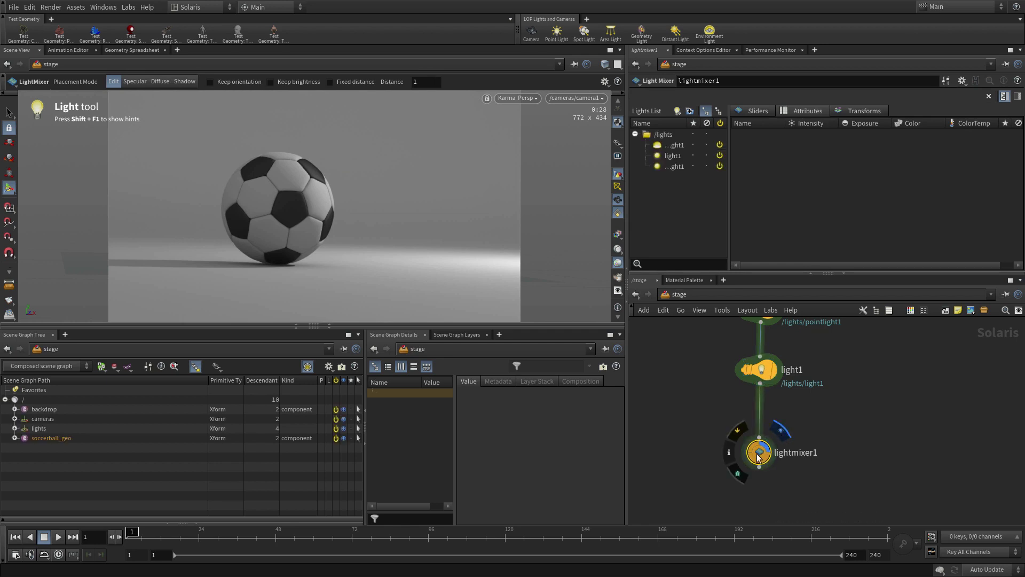
# Load domelight1, light1 and pointlight1 into the mixer as slider strips.
pyautogui.click(658, 147)
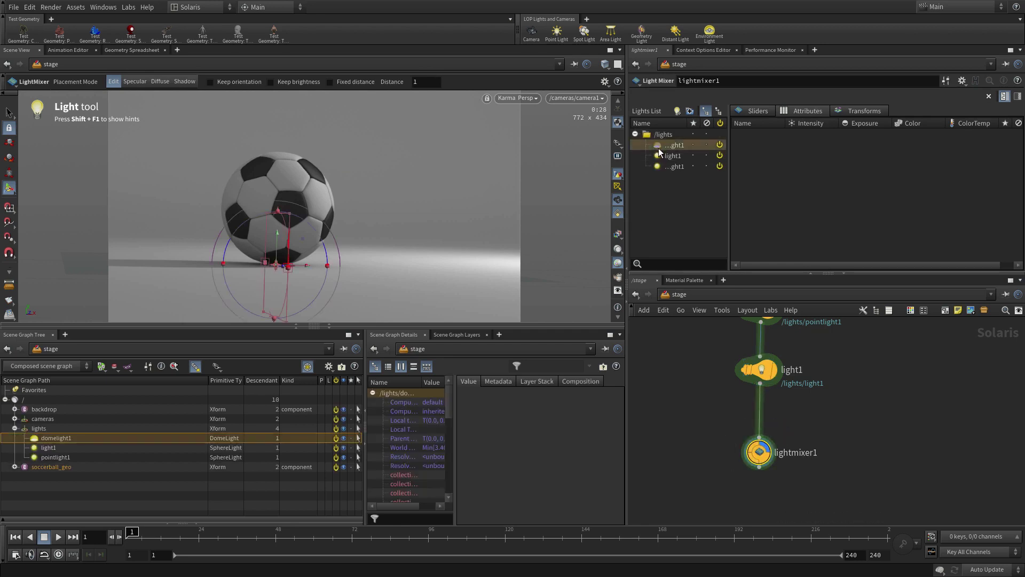
pyautogui.keyDown('shift'); pyautogui.click(661, 161); pyautogui.keyUp('shift')
pyautogui.moveTo(661, 161); pyautogui.dragTo(816, 158)
pyautogui.click(759, 111)
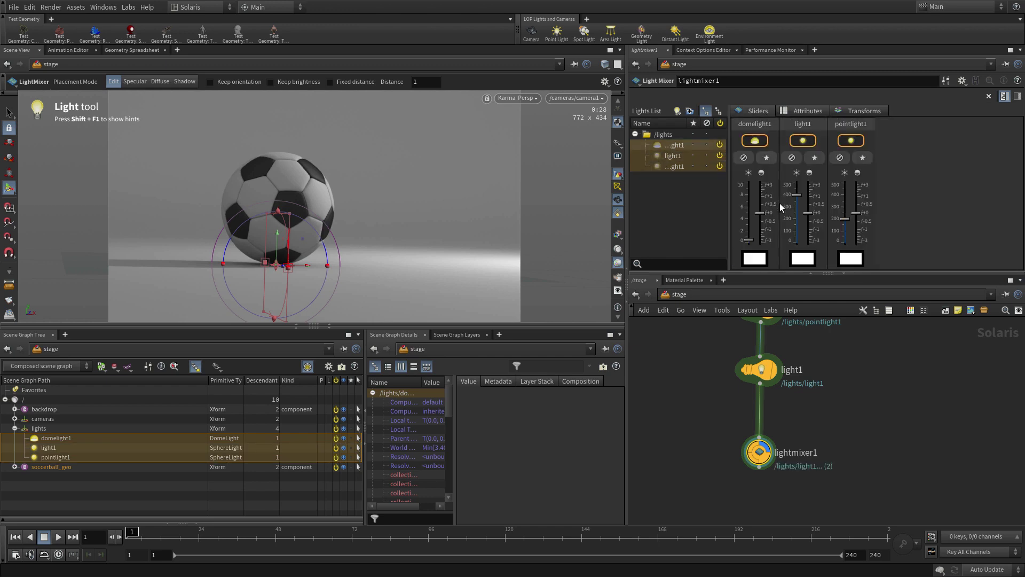
# Hide the light handles and solo domelight1, light1 and pointlight1 in turn.
pyautogui.click(11, 113)
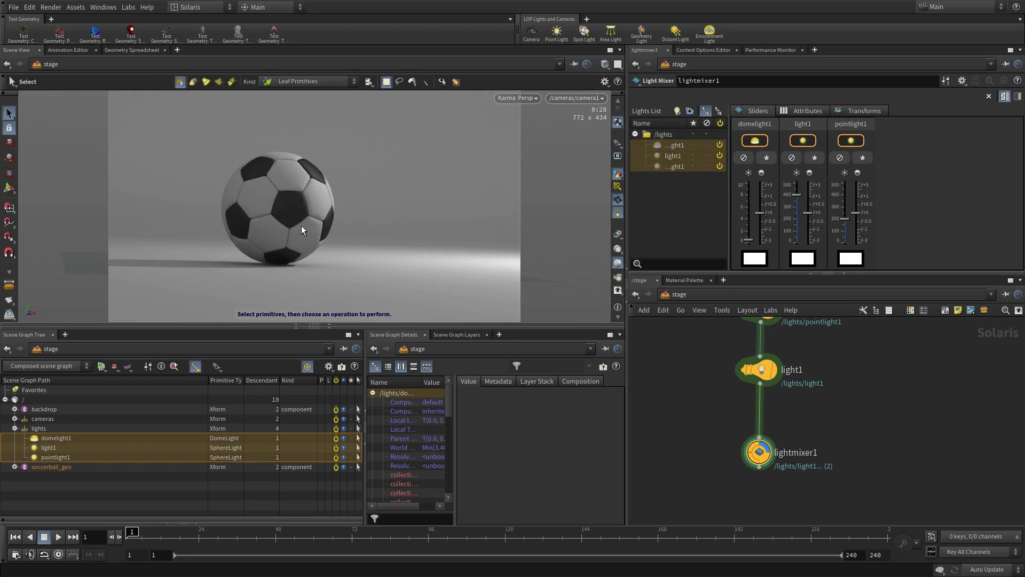
pyautogui.click(768, 158)
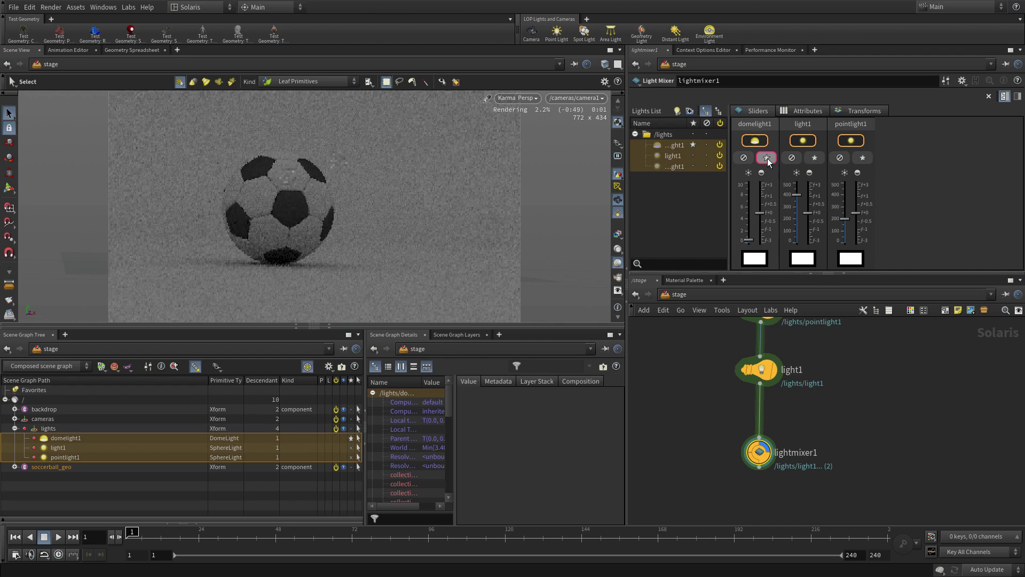
pyautogui.click(812, 158)
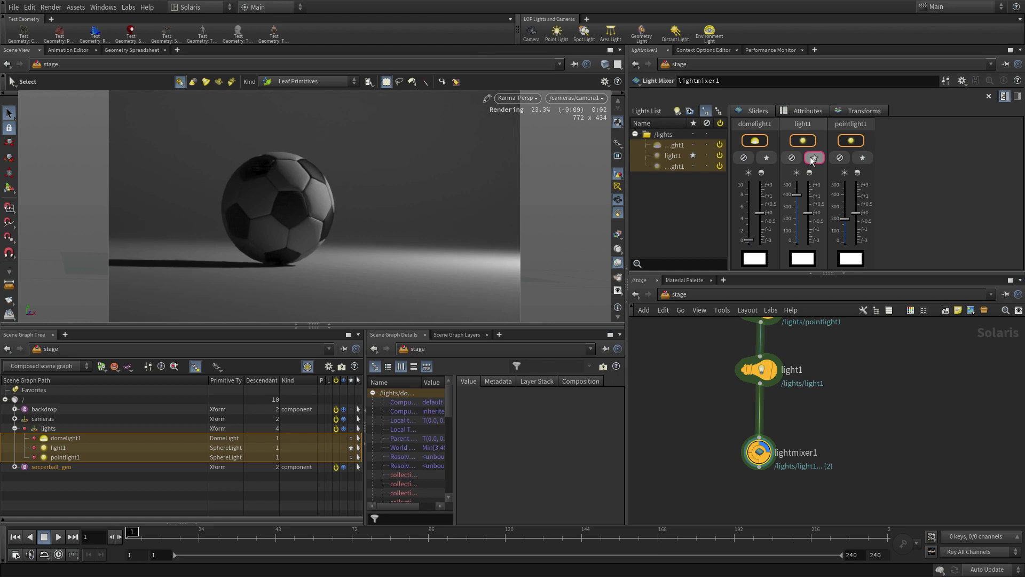
pyautogui.click(859, 159)
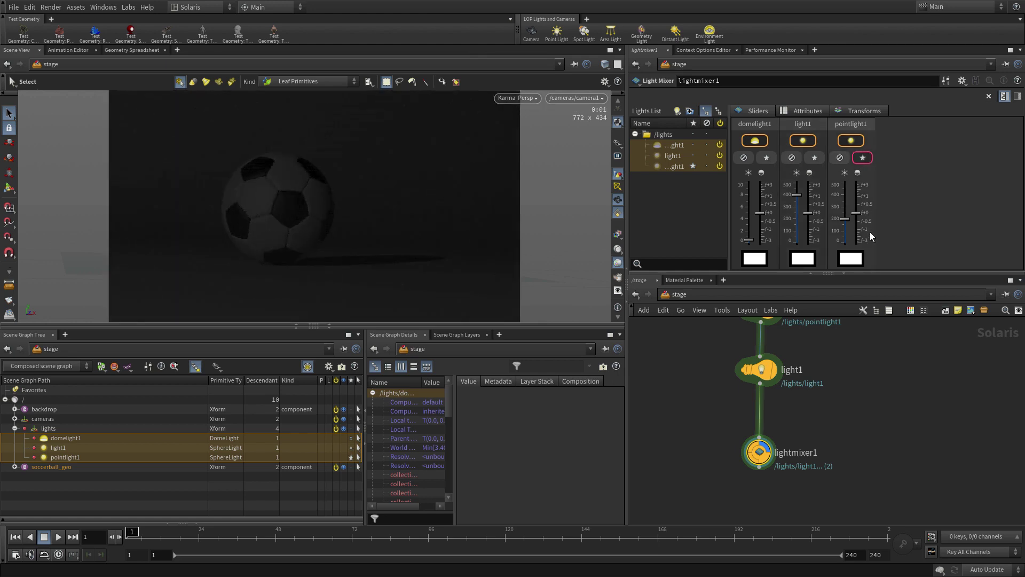
# Raise pointlight1's exposure to about +0.65, unsolo it, and lower its intensity to 307.
pyautogui.moveTo(854, 213); pyautogui.dragTo(849, 185)
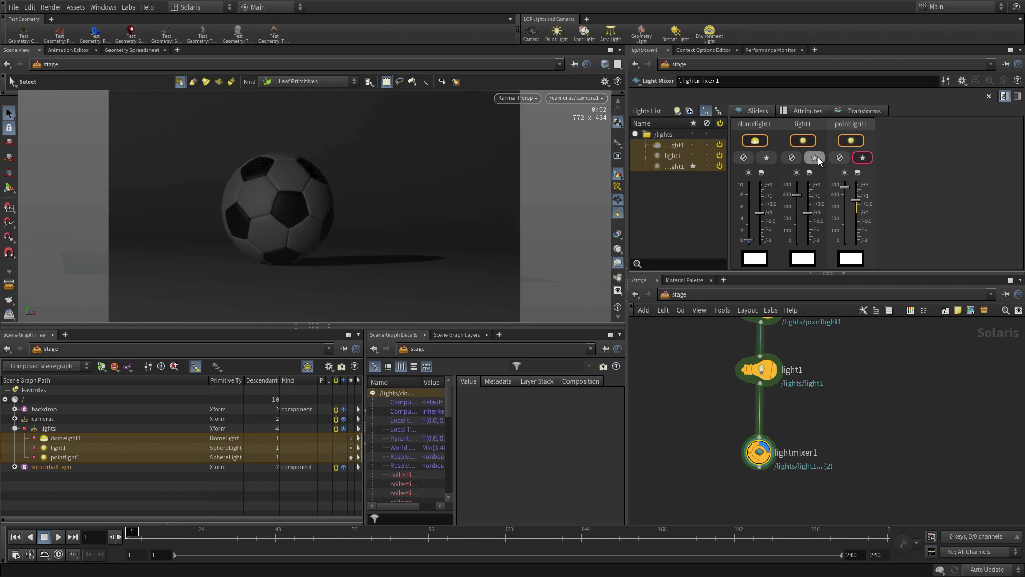
pyautogui.click(863, 161)
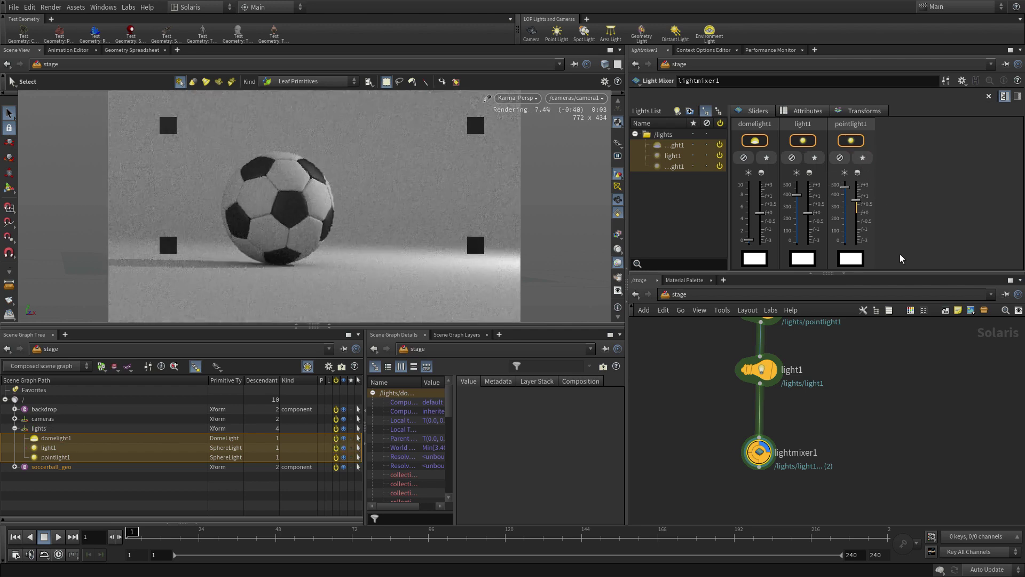
pyautogui.moveTo(845, 188); pyautogui.dragTo(844, 237)
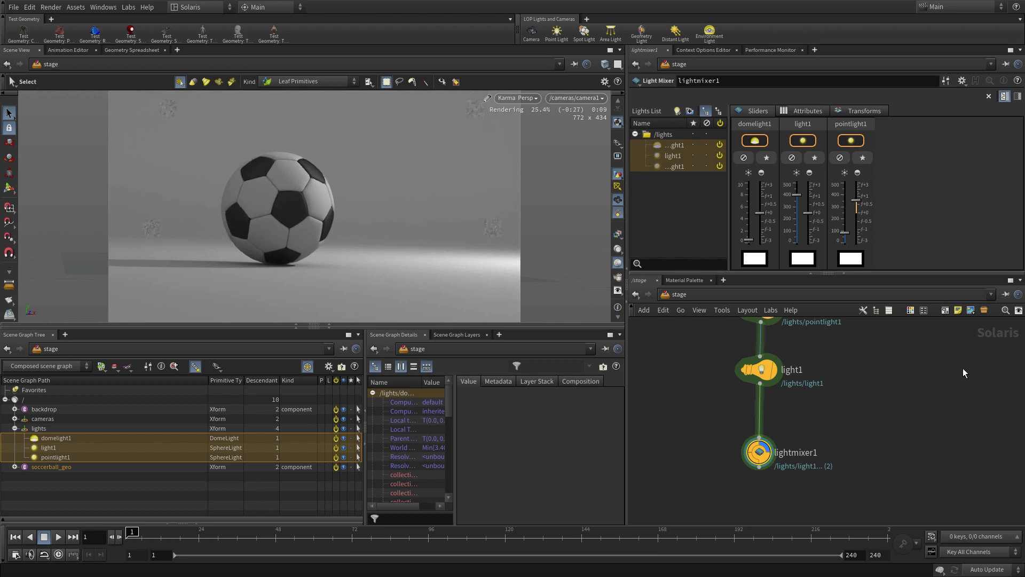
# Turn light1 and pointlight1 off and back on to compare their contributions.
pyautogui.click(803, 141)
pyautogui.click(850, 141)
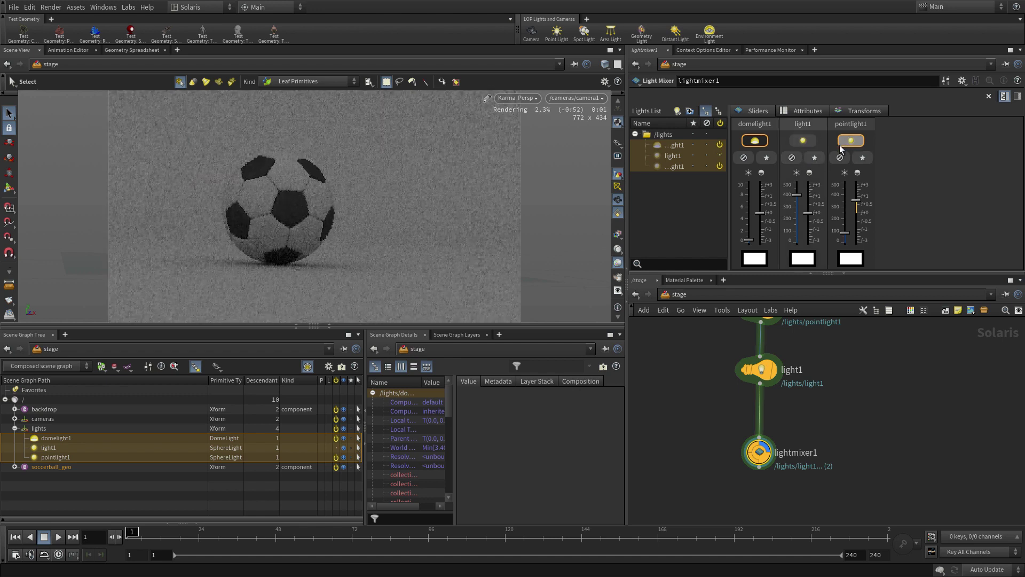
pyautogui.click(850, 141)
pyautogui.click(803, 141)
# Solo pointlight1, unsolo it, then leave light1 soloed.
pyautogui.click(863, 158)
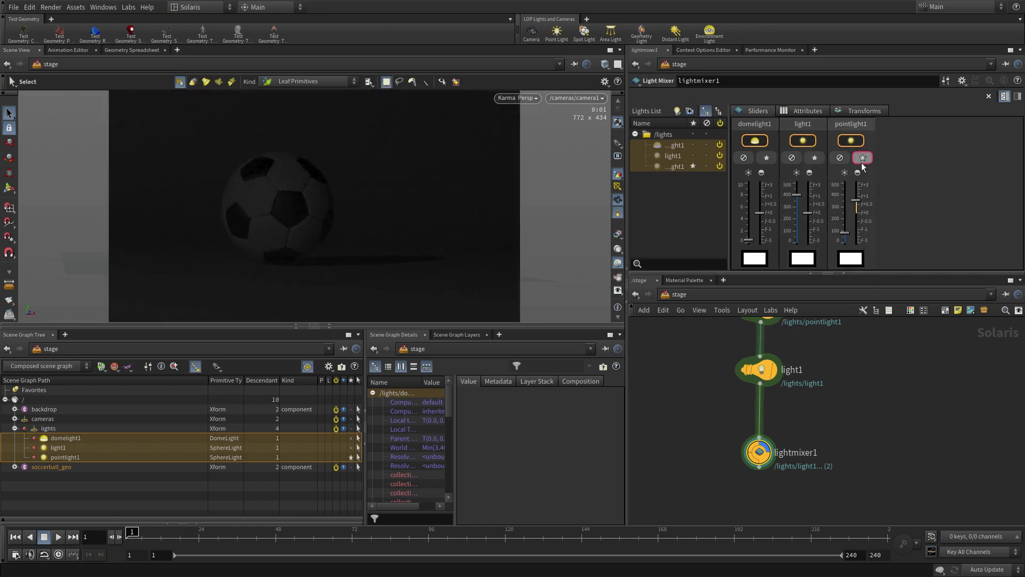
pyautogui.click(862, 157)
pyautogui.click(822, 157)
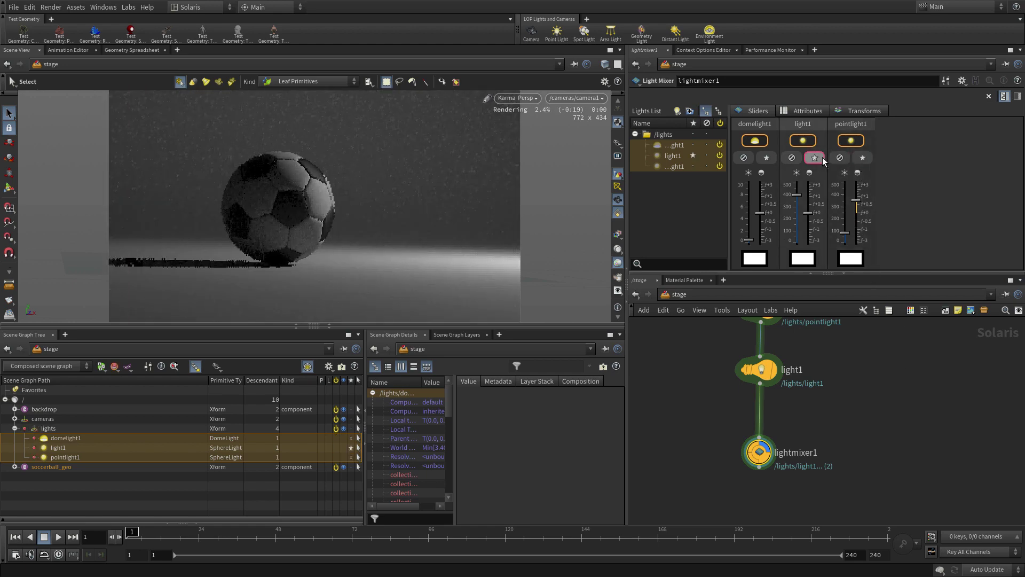